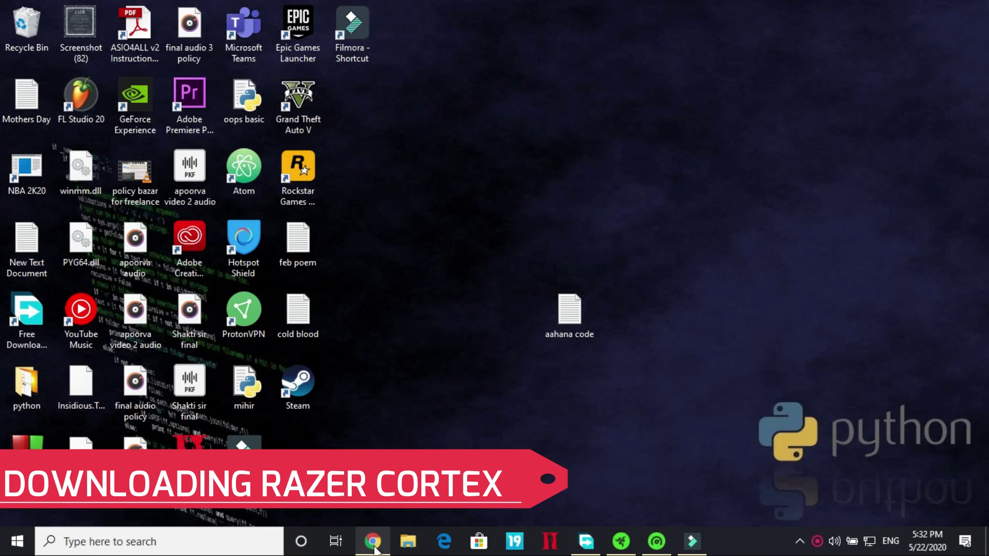
Download RazerCortexInstaller (1).exe (4.57 MB) from Chrome's Razer Cortex: Game Booster page.
{"action": "left_click", "coordinate": [373, 541]}
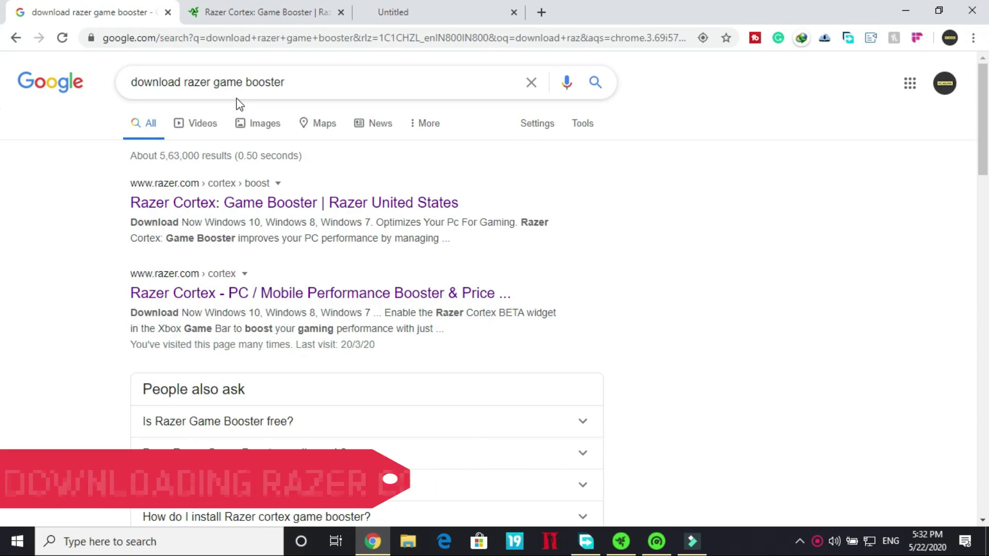
{"action": "left_click", "coordinate": [209, 92]}
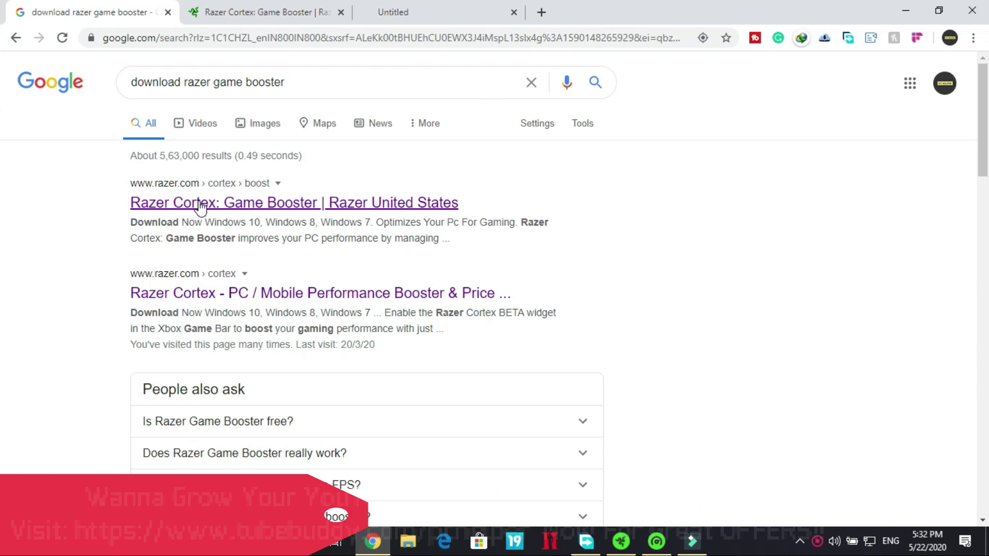
{"action": "left_click", "coordinate": [255, 12]}
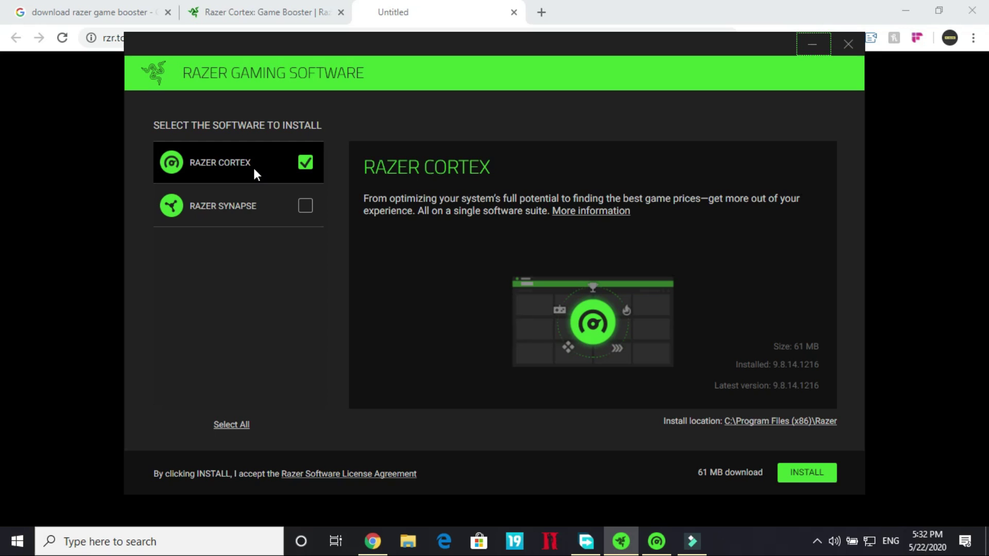
Leave Razer Cortex ticked and Razer Synapse unticked in the installer, then close it.
{"action": "left_click", "coordinate": [231, 206]}
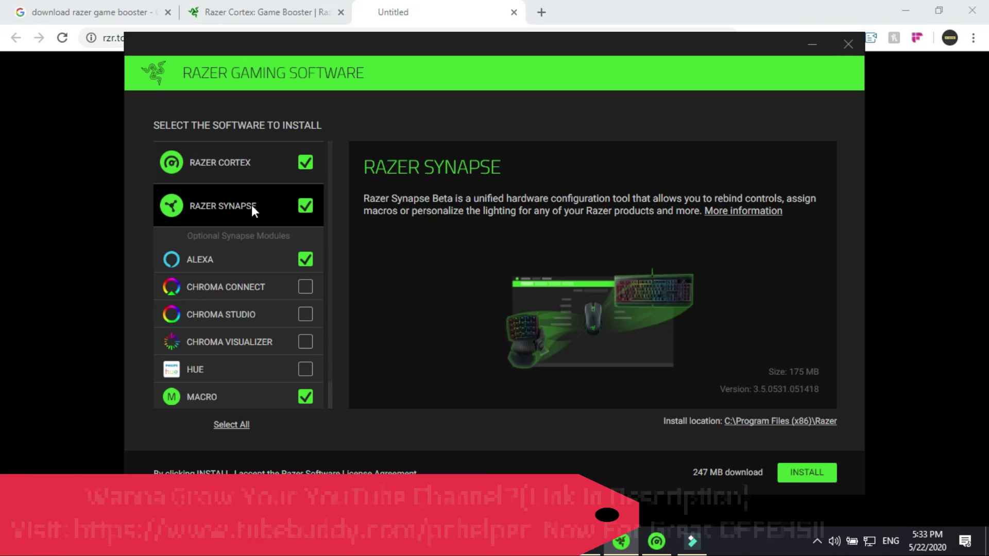
{"action": "left_click", "coordinate": [291, 261]}
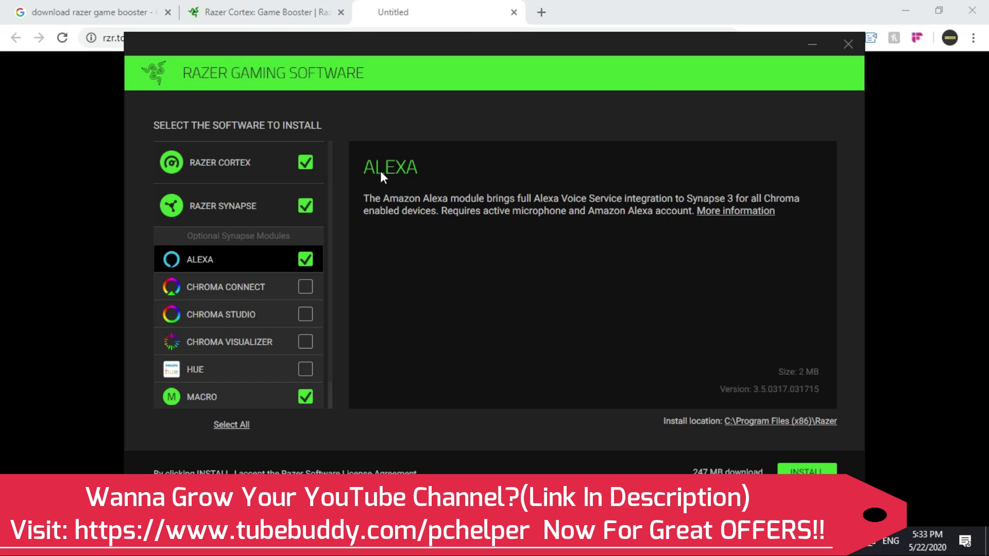
{"action": "left_click", "coordinate": [319, 201]}
{"action": "left_click", "coordinate": [305, 206]}
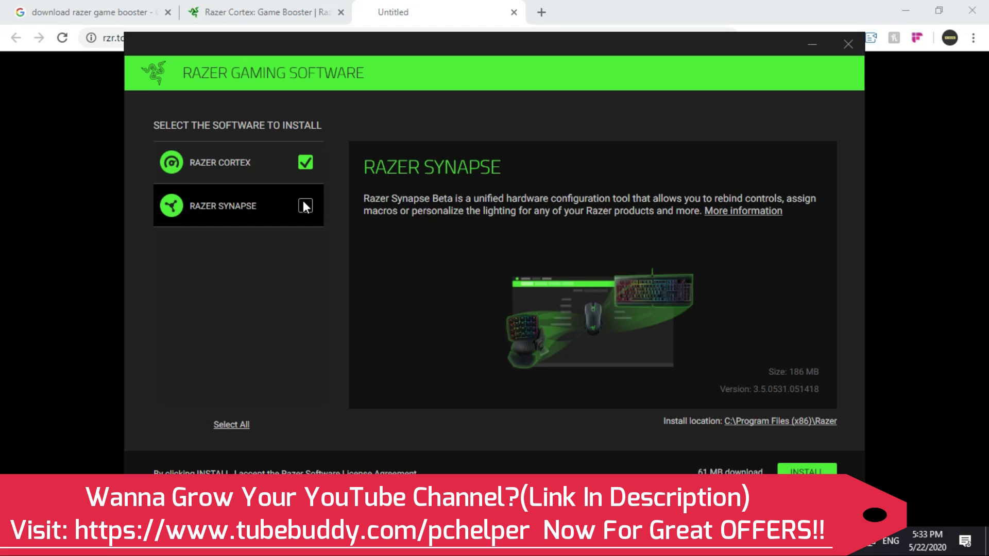
{"action": "left_click", "coordinate": [204, 164]}
{"action": "left_click", "coordinate": [203, 163]}
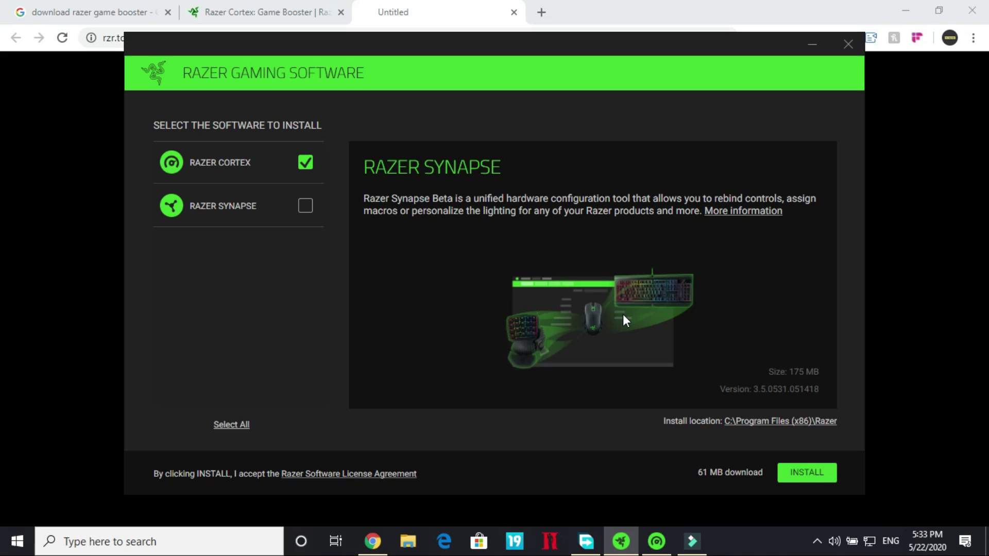
{"action": "left_click", "coordinate": [846, 44]}
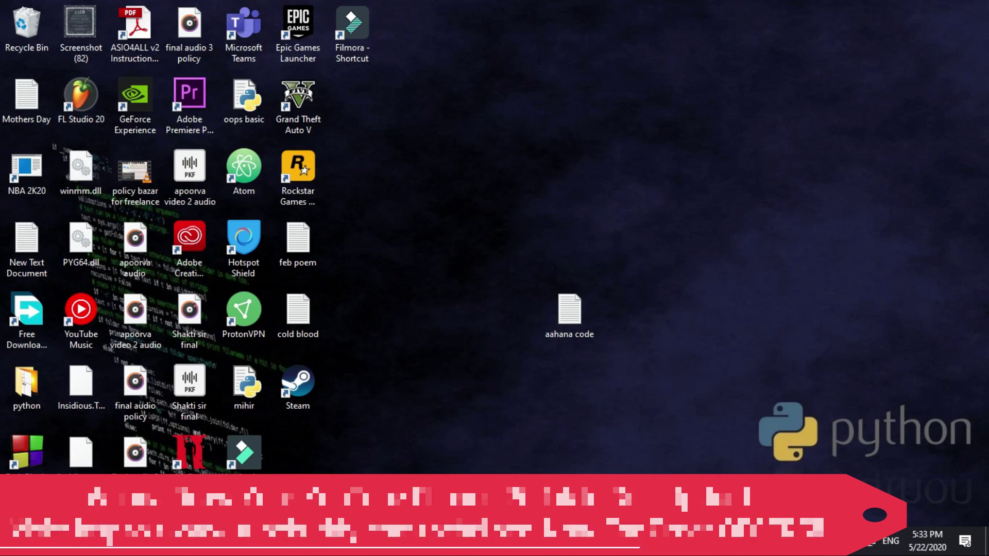
Start Razer Cortex from the Razer folder in the Start menu's app list.
{"action": "key", "text": "super"}
{"action": "scroll", "coordinate": [95, 386], "scroll_direction": "down", "scroll_amount": 10}
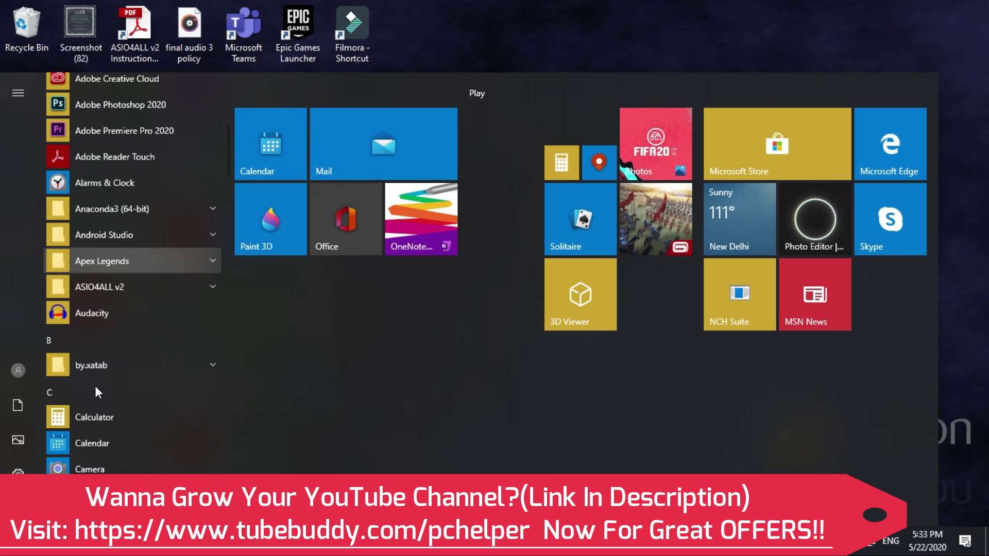
{"action": "scroll", "coordinate": [94, 385], "scroll_direction": "down", "scroll_amount": 15}
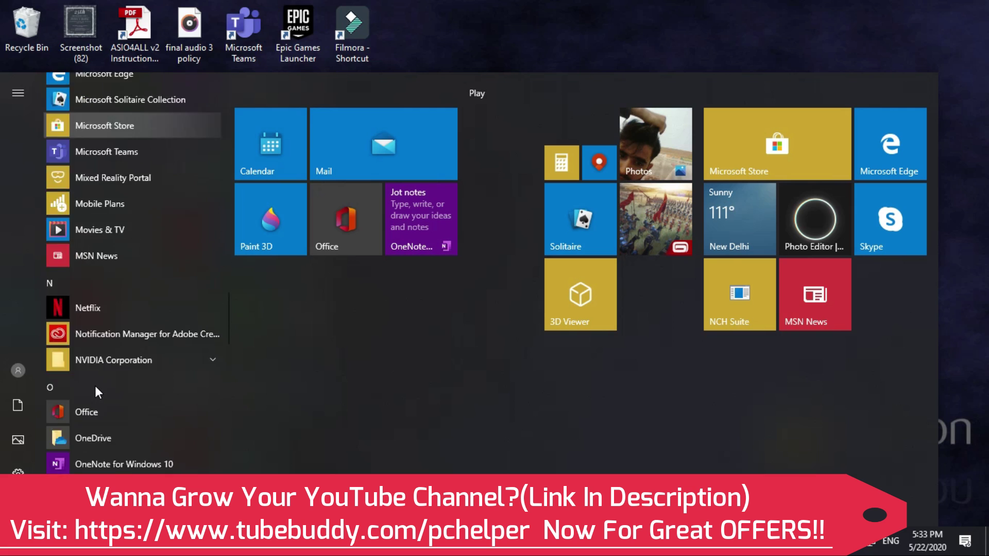
{"action": "scroll", "coordinate": [95, 386], "scroll_direction": "down", "scroll_amount": 3}
{"action": "scroll", "coordinate": [95, 386], "scroll_direction": "up", "scroll_amount": 5}
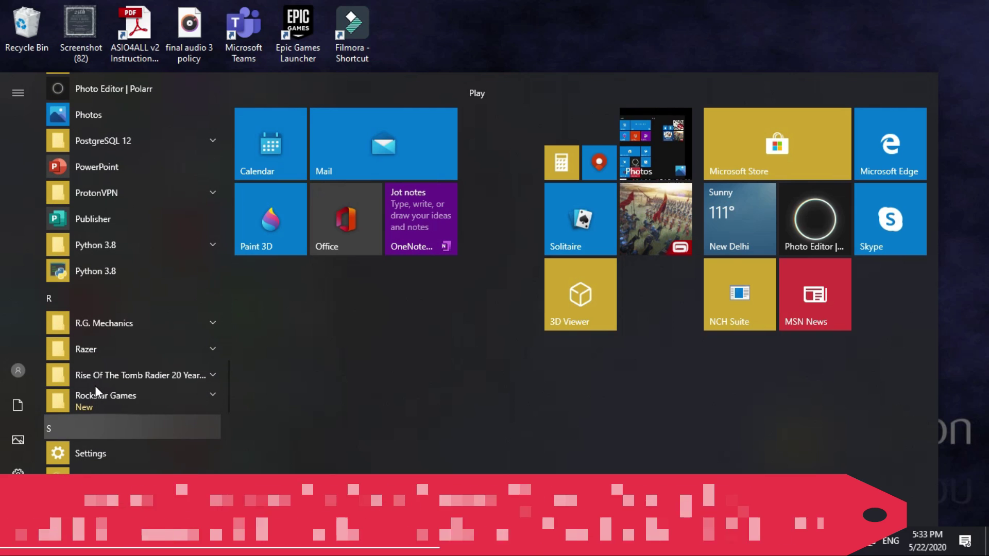
{"action": "left_click", "coordinate": [103, 348]}
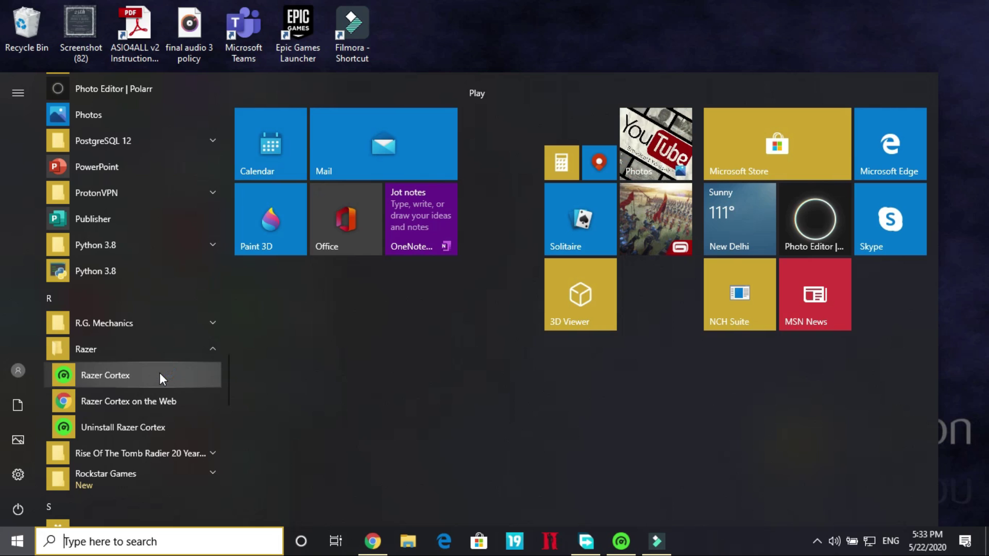
{"action": "left_click", "coordinate": [664, 8]}
Show Razer Cortex's MY LIBRARY game grid and refresh it.
{"action": "left_click", "coordinate": [622, 541]}
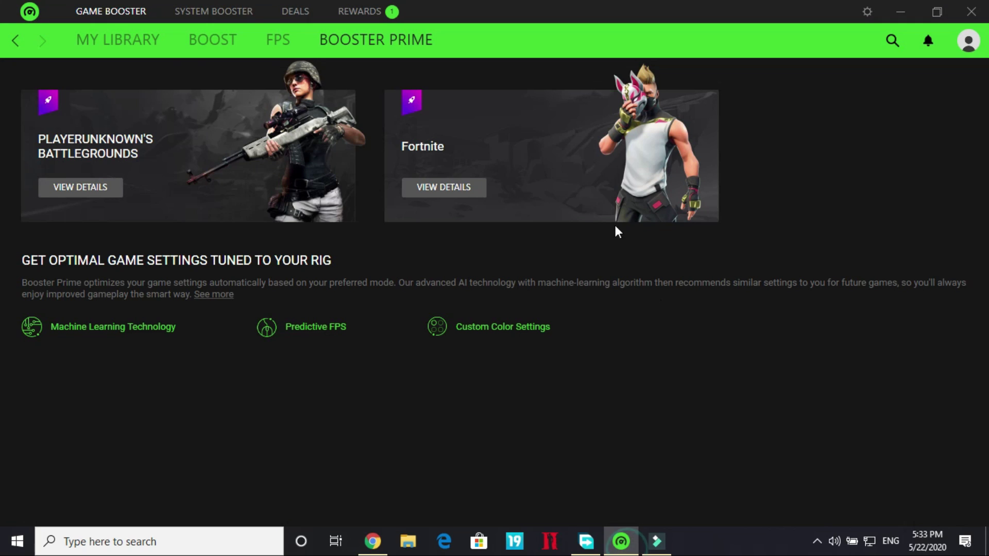
{"action": "left_click", "coordinate": [110, 38]}
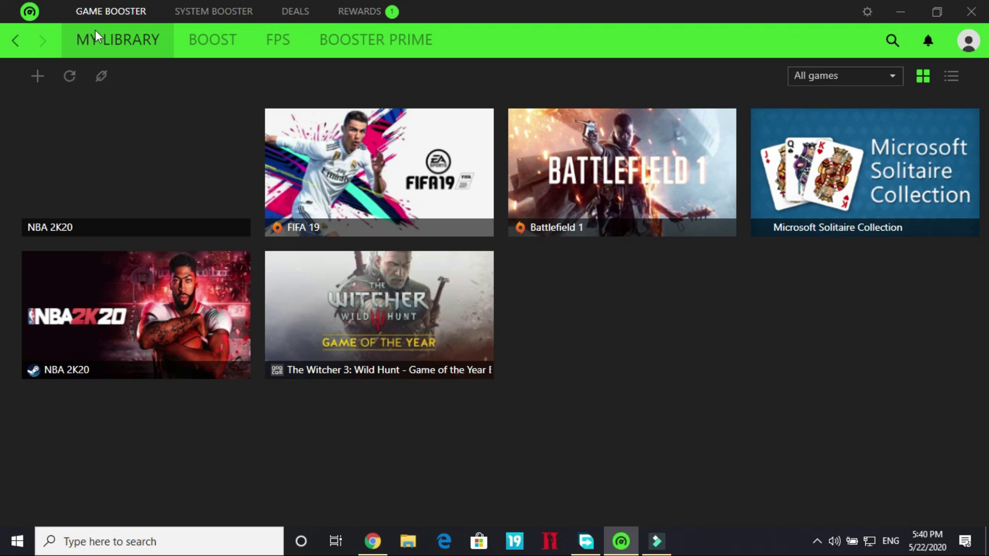
{"action": "left_click", "coordinate": [115, 41]}
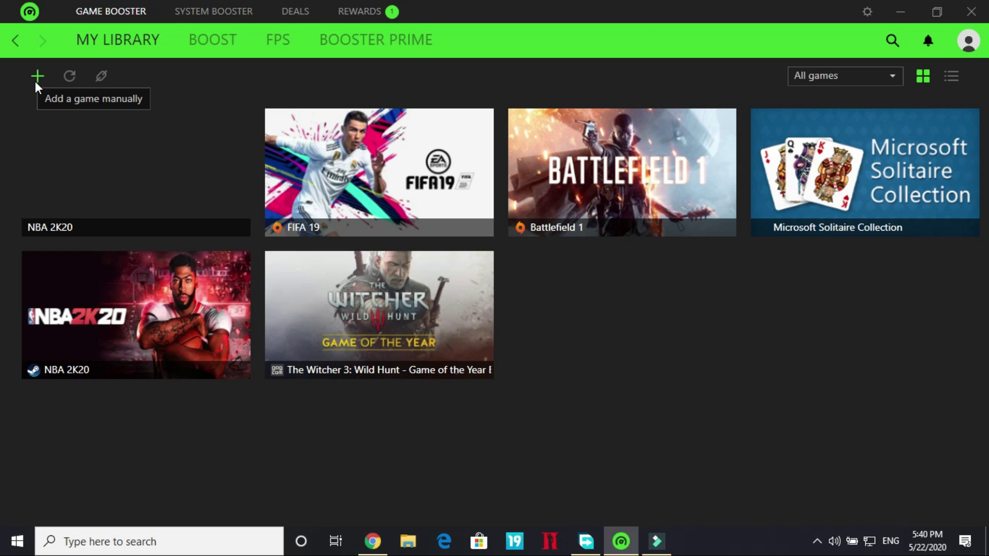
Browse Select Game to New Volume (D:) > Games > FIFA 19, confirm, then cancel without adding.
{"action": "left_click", "coordinate": [34, 76]}
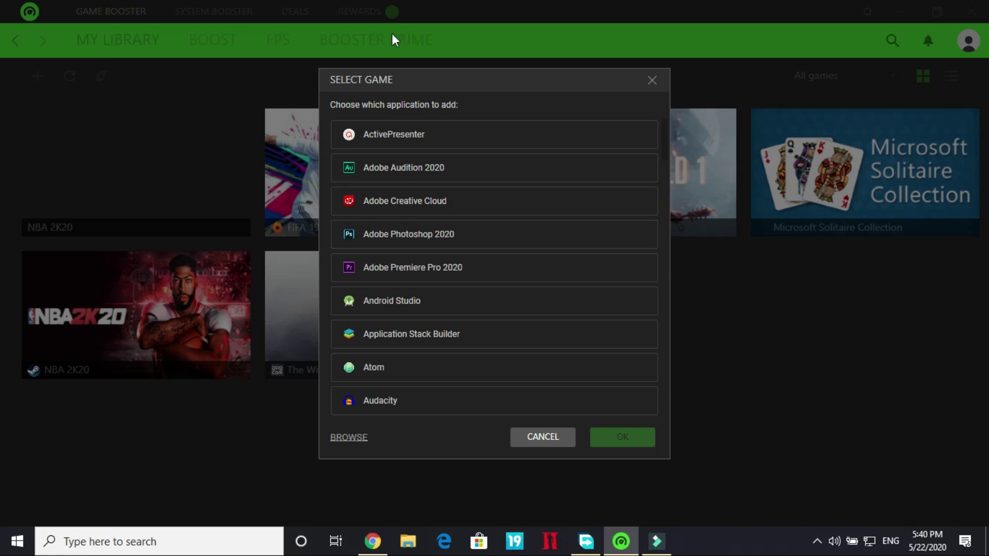
{"action": "scroll", "coordinate": [401, 408], "scroll_direction": "down", "scroll_amount": 15}
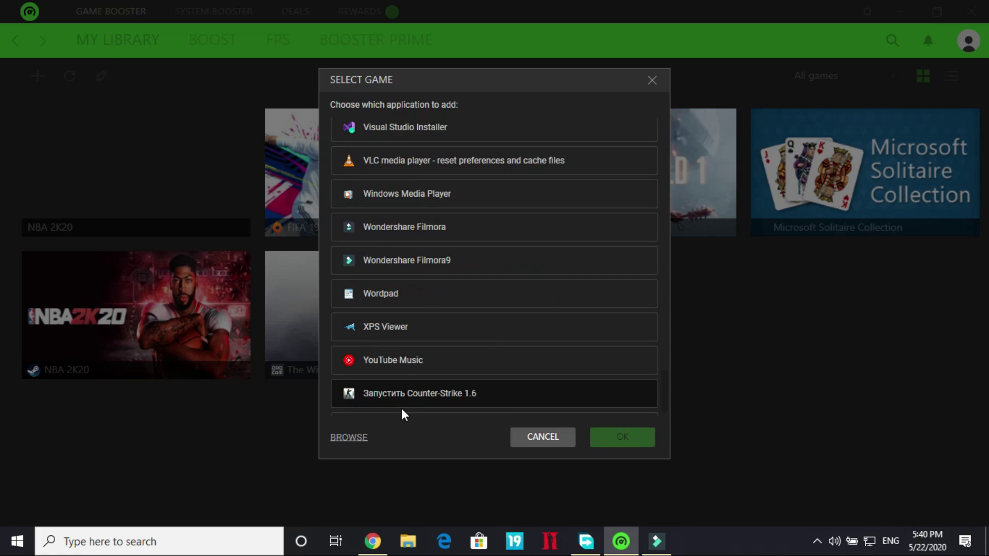
{"action": "left_click", "coordinate": [336, 436]}
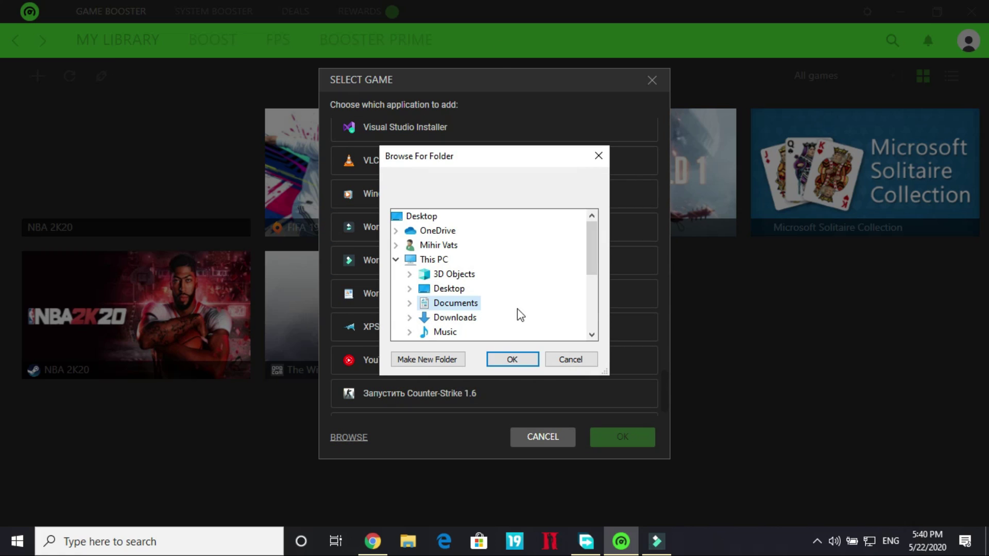
{"action": "scroll", "coordinate": [435, 283], "scroll_direction": "down", "scroll_amount": 3}
{"action": "double_click", "coordinate": [469, 261]}
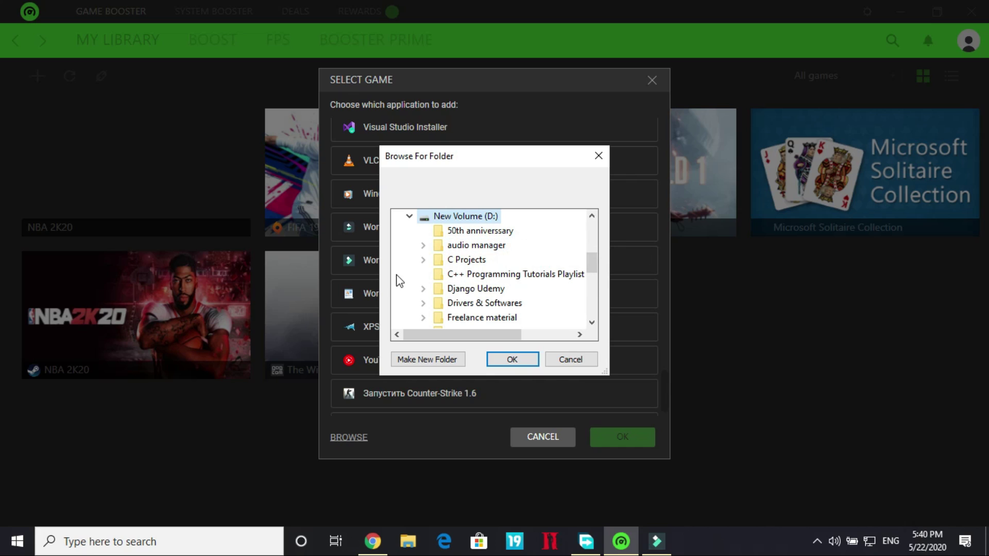
{"action": "scroll", "coordinate": [461, 273], "scroll_direction": "down", "scroll_amount": 1}
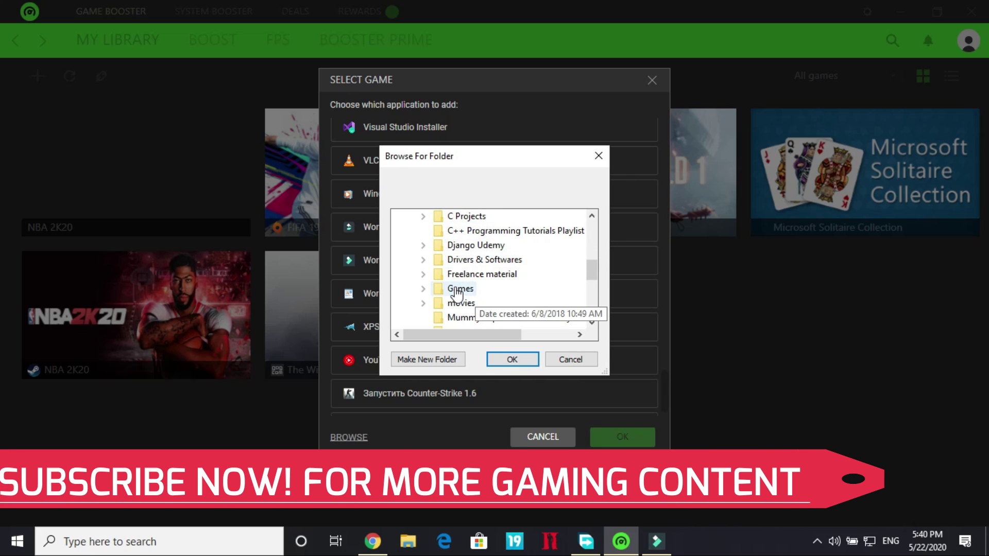
{"action": "double_click", "coordinate": [457, 288]}
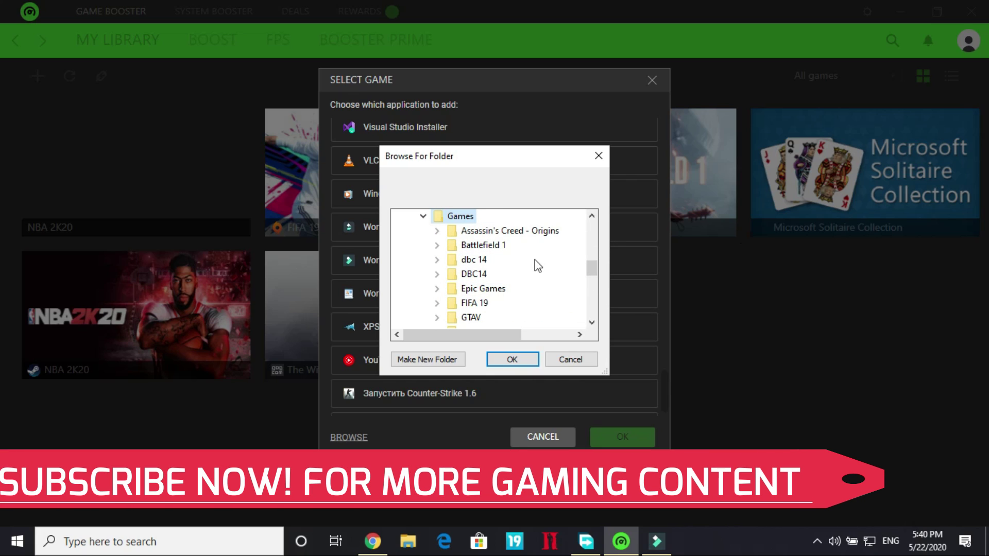
{"action": "double_click", "coordinate": [471, 304]}
{"action": "scroll", "coordinate": [517, 286], "scroll_direction": "down", "scroll_amount": 3}
{"action": "scroll", "coordinate": [517, 286], "scroll_direction": "up", "scroll_amount": 1}
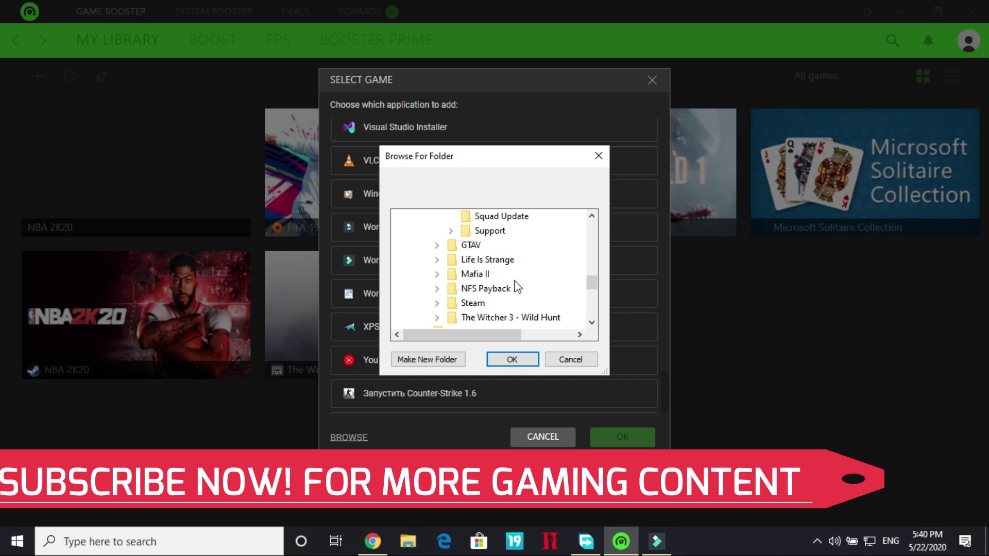
{"action": "left_click", "coordinate": [514, 364]}
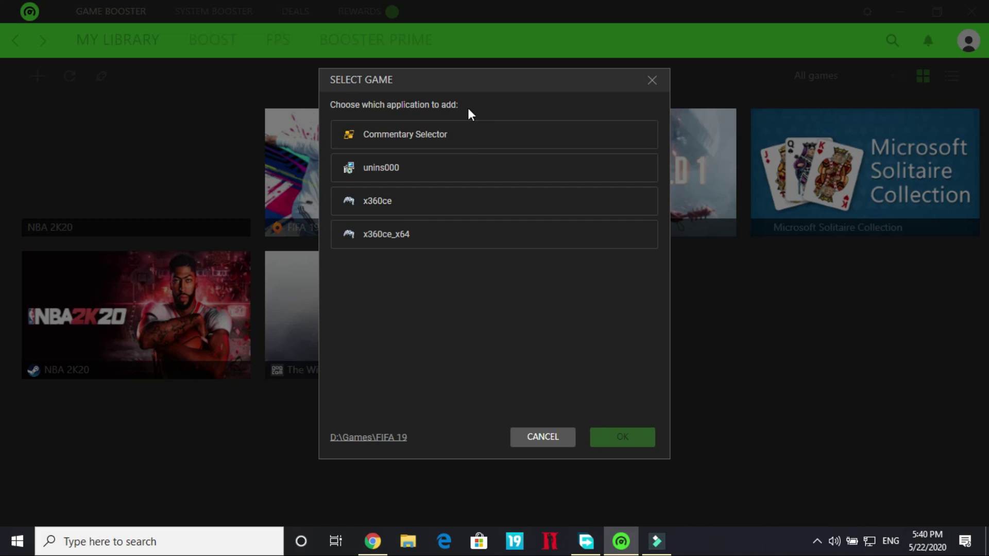
{"action": "left_click", "coordinate": [544, 438]}
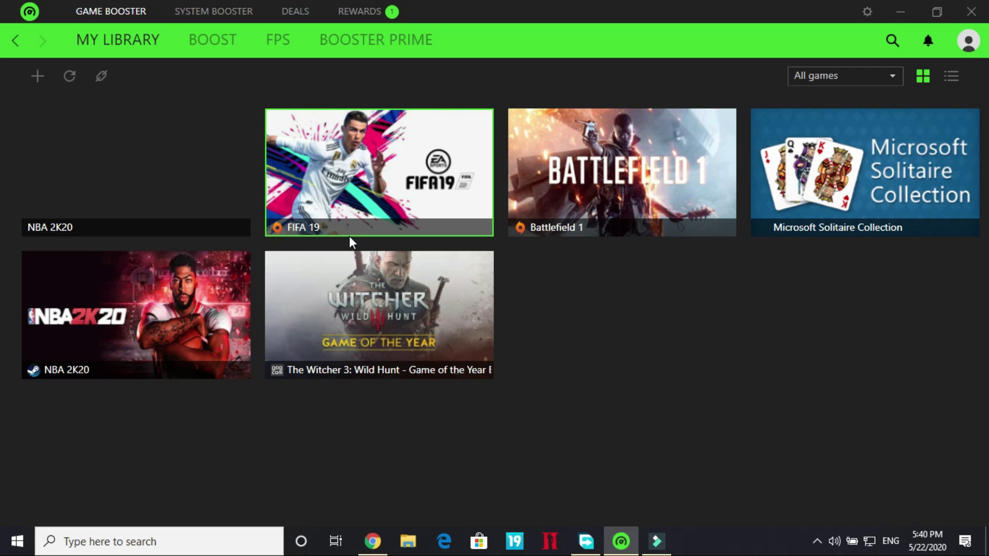
Open the BOOST page and review the 8 checked Specials items, including explorer.exe.
{"action": "mouse_move", "coordinate": [414, 169]}
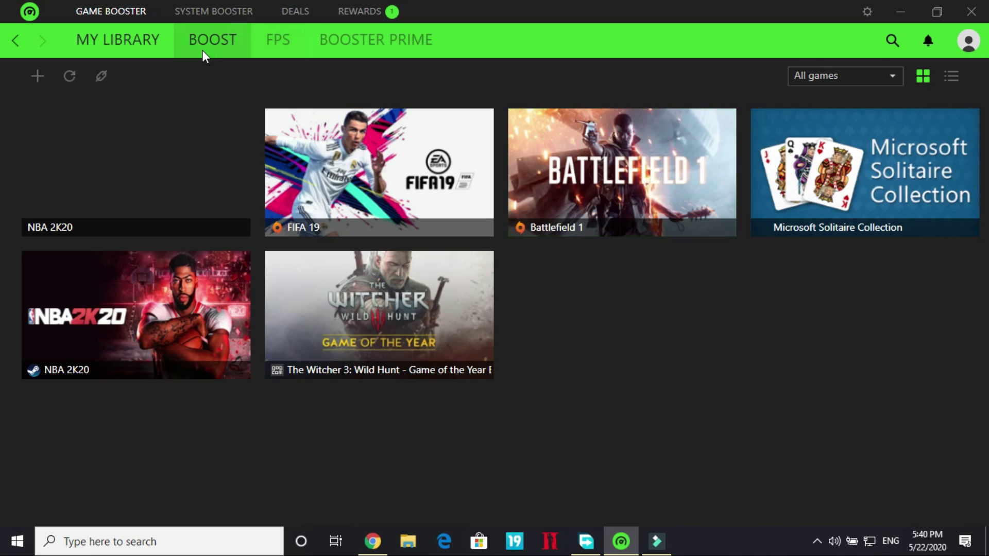
{"action": "left_click", "coordinate": [238, 42]}
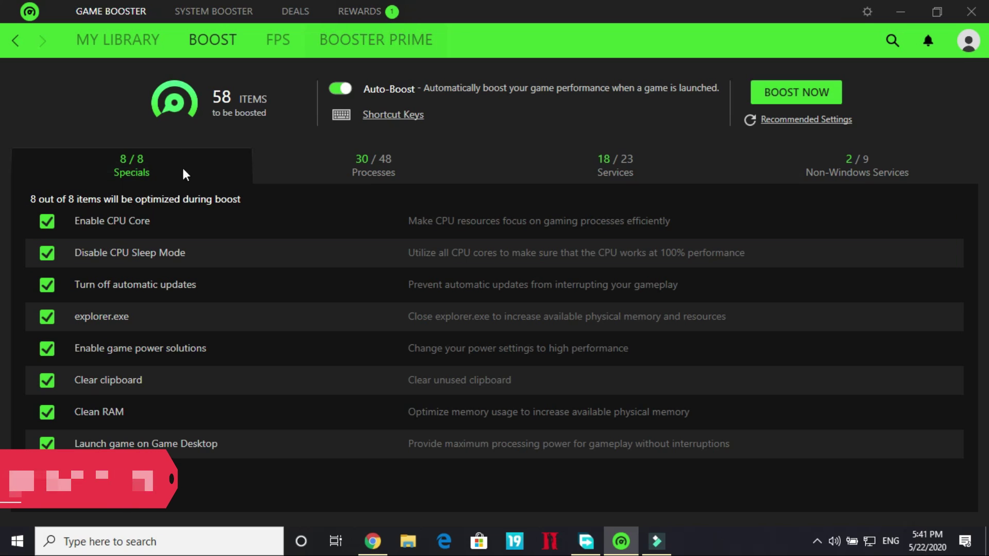
{"action": "left_click", "coordinate": [110, 220]}
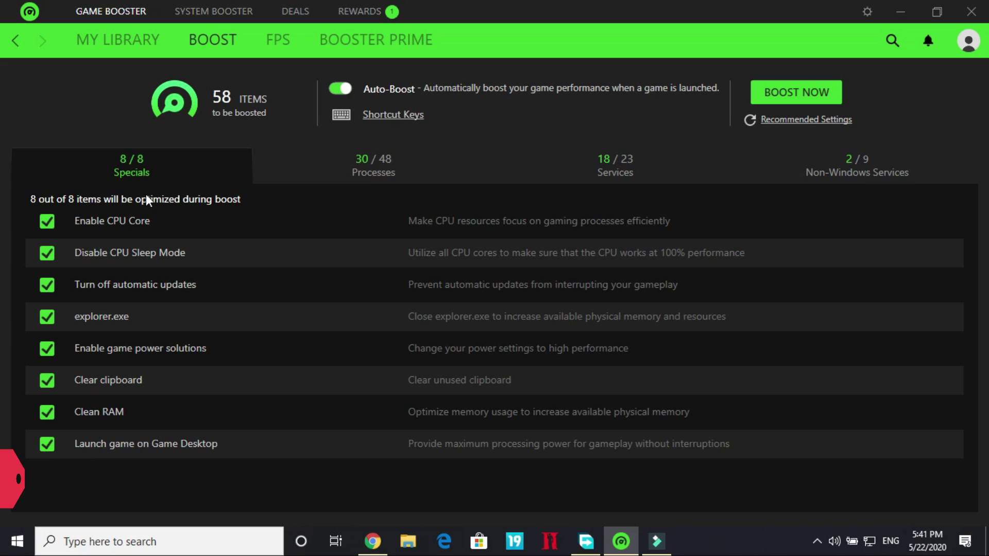
{"action": "left_click", "coordinate": [136, 325]}
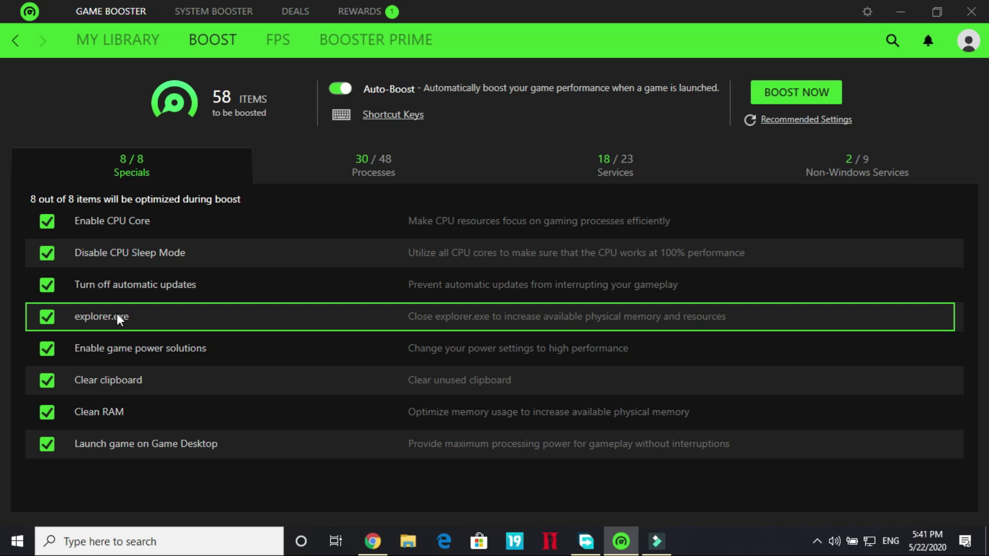
Show the desktop with Win+D, then return to the Razer Cortex Boost page.
{"action": "key", "text": "super+d"}
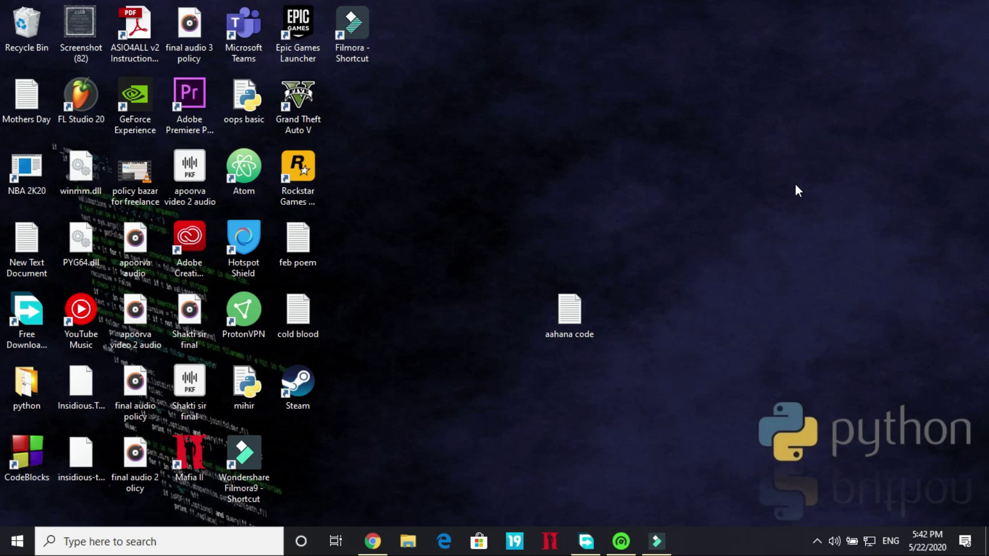
{"action": "key", "text": "super+d"}
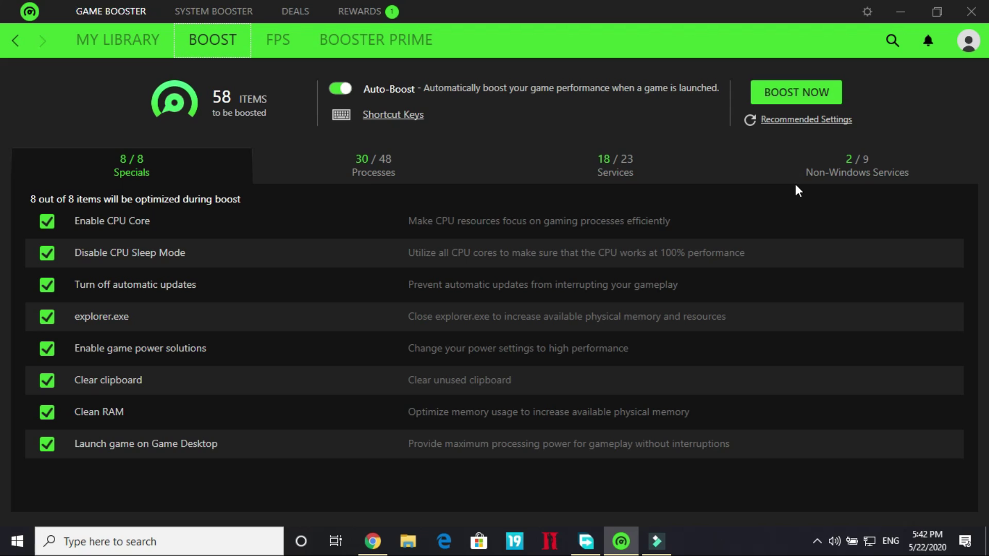
Open Task Manager from the taskbar and start a new 'explorer' task, then cancel it.
{"action": "right_click", "coordinate": [716, 539]}
{"action": "left_click", "coordinate": [776, 469]}
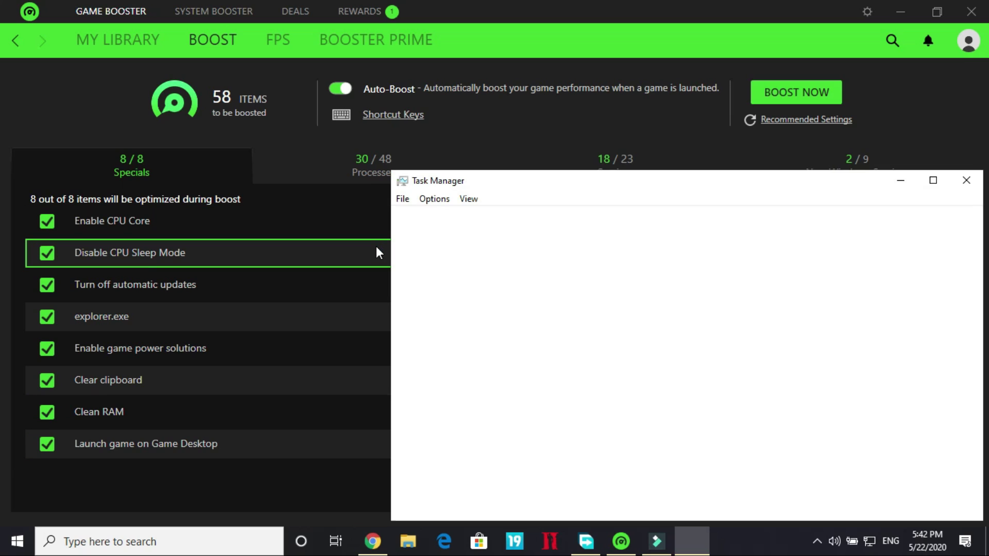
{"action": "left_click", "coordinate": [400, 202]}
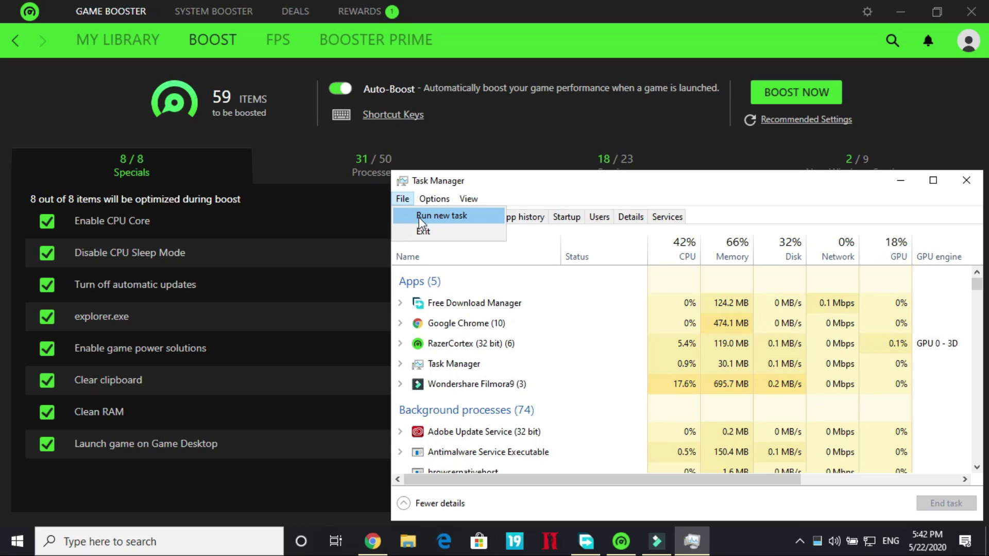
{"action": "left_click", "coordinate": [419, 219]}
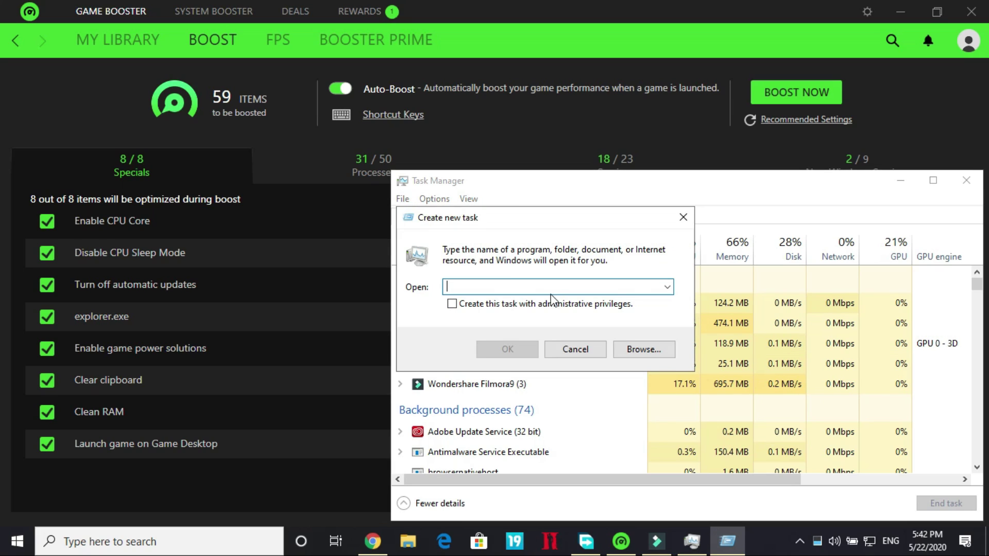
{"action": "type", "text": "explorer"}
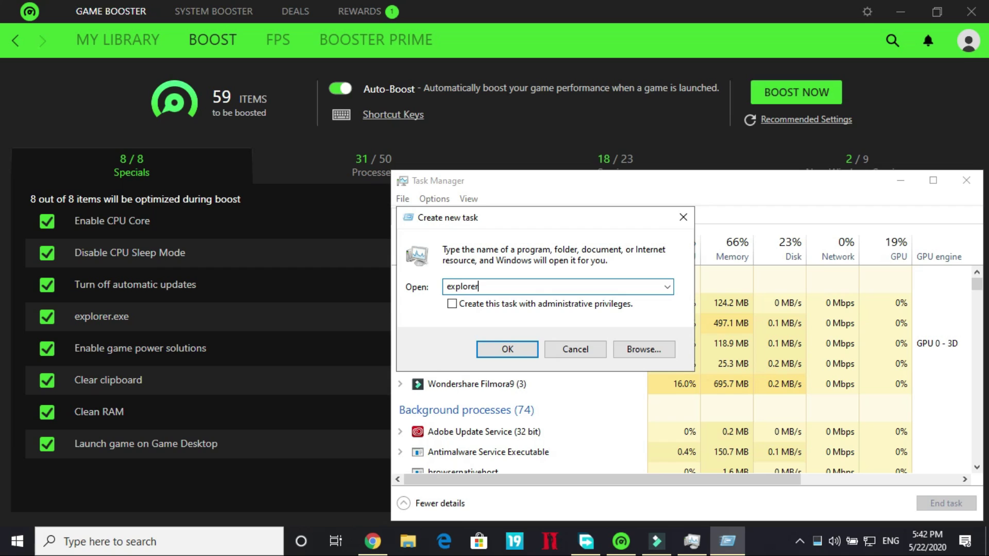
{"action": "left_click", "coordinate": [682, 221]}
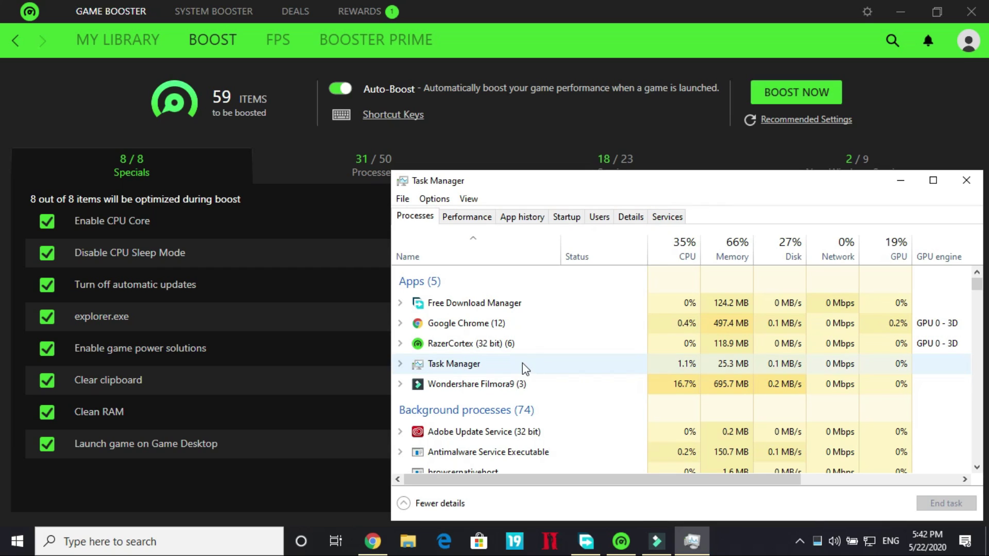
Maximise Task Manager and scroll the process list down to Windows Explorer.
{"action": "key", "text": "f"}
{"action": "key", "text": "f"}
{"action": "key", "text": "f"}
{"action": "key", "text": "f"}
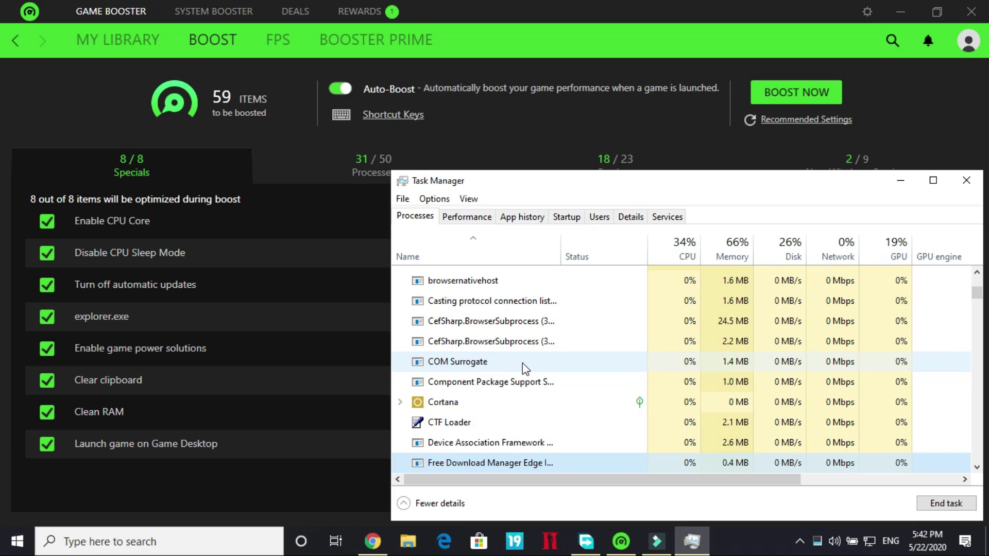
{"action": "key", "text": "f"}
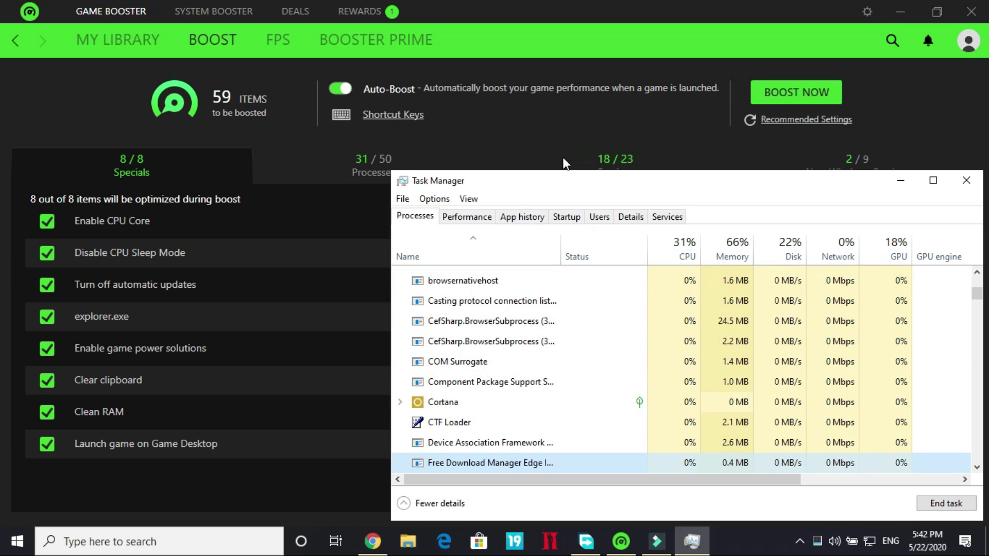
{"action": "double_click", "coordinate": [532, 183]}
{"action": "scroll", "coordinate": [223, 388], "scroll_direction": "down", "scroll_amount": 10}
{"action": "scroll", "coordinate": [223, 388], "scroll_direction": "down", "scroll_amount": 20}
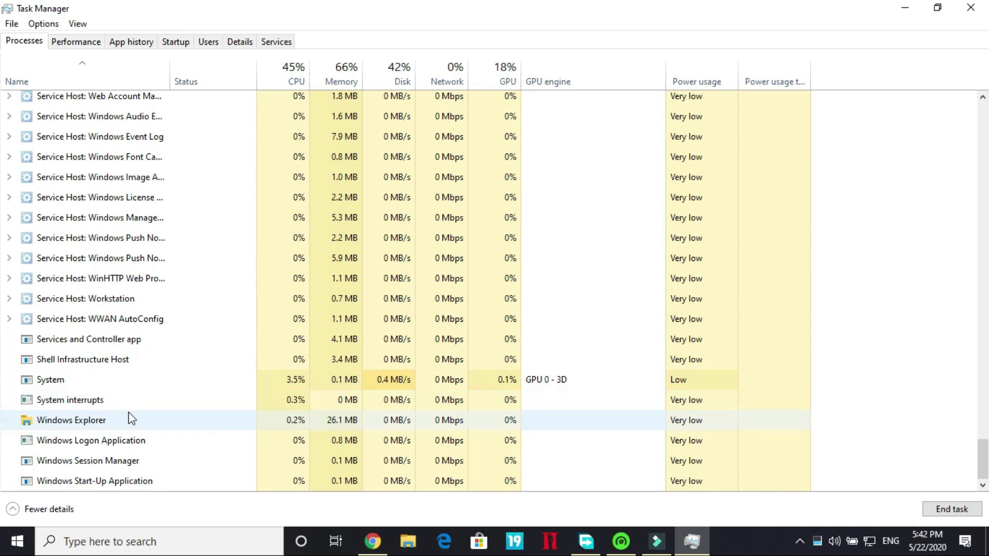
End the Windows Explorer process, then open File > Run new task.
{"action": "left_click", "coordinate": [116, 422]}
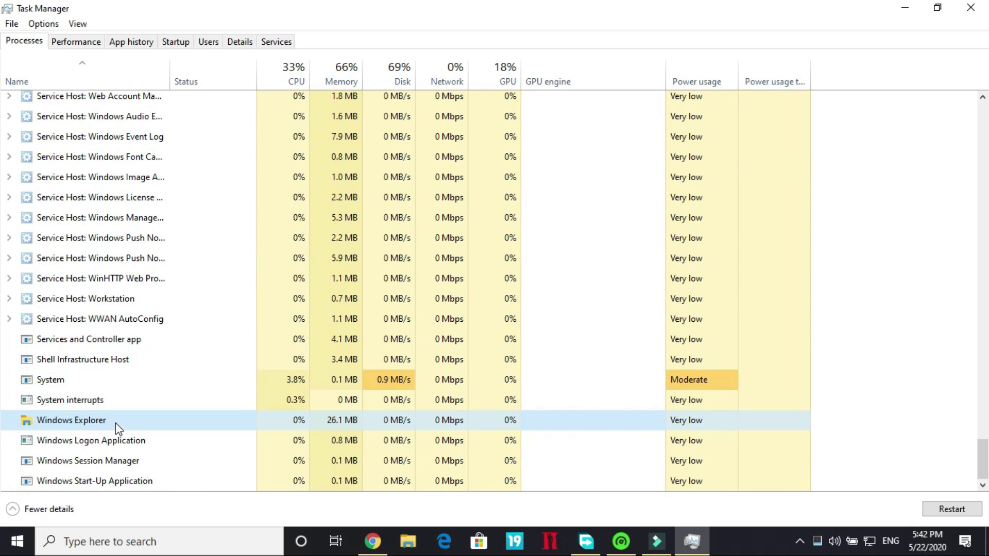
{"action": "key", "text": "Delete"}
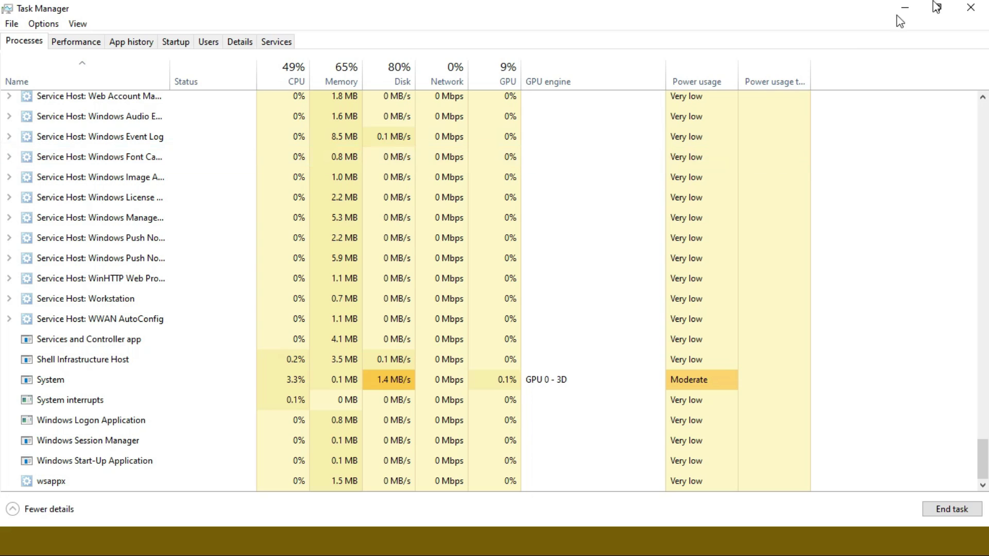
{"action": "left_click", "coordinate": [896, 6]}
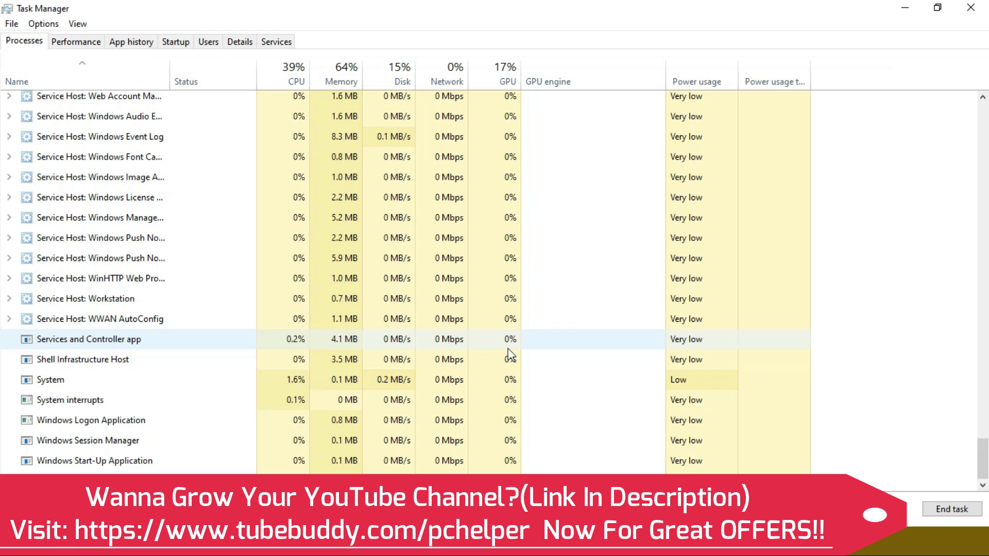
{"action": "left_click", "coordinate": [11, 24]}
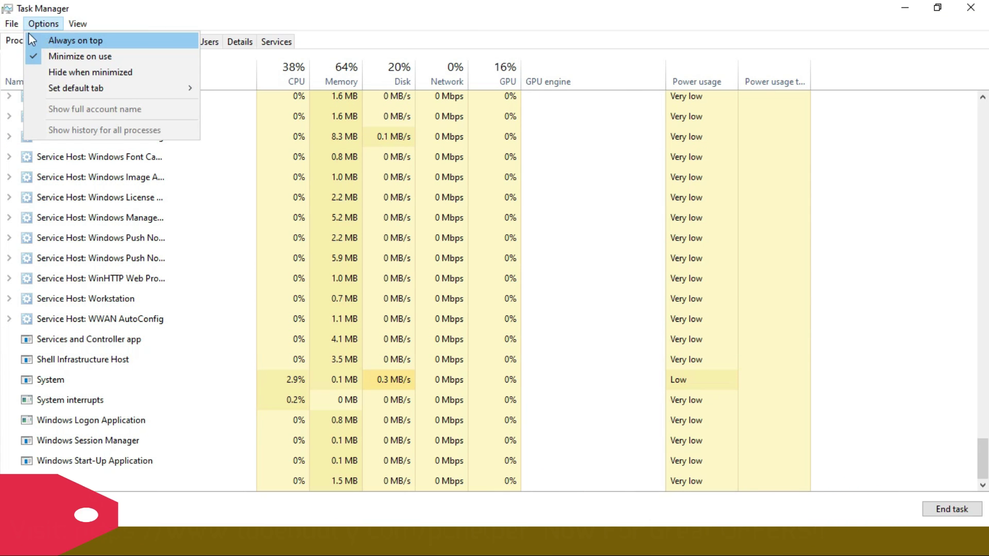
{"action": "left_click", "coordinate": [15, 40]}
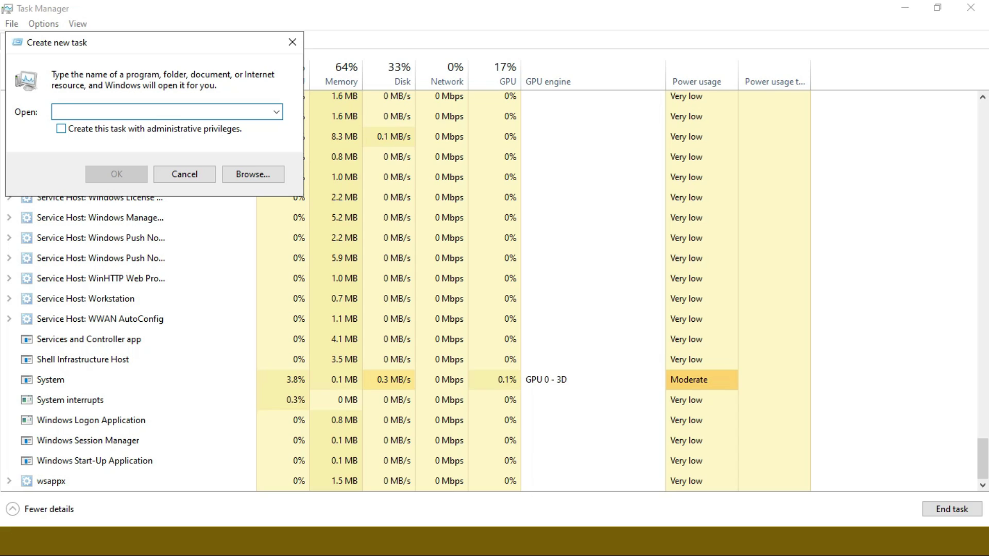
Run 'explorer' as a new task to restore the taskbar, then minimise Task Manager.
{"action": "type", "text": "explorer"}
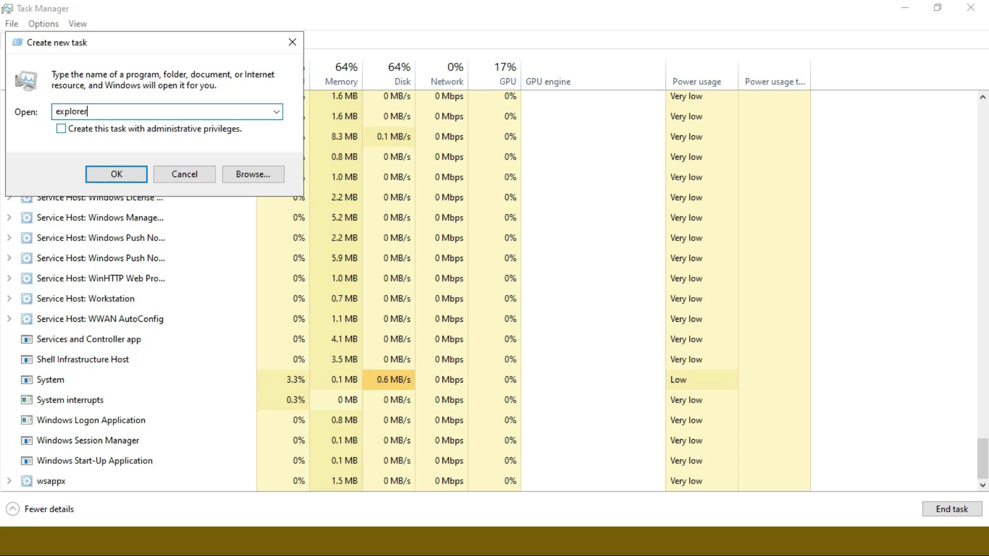
{"action": "key", "text": "Return"}
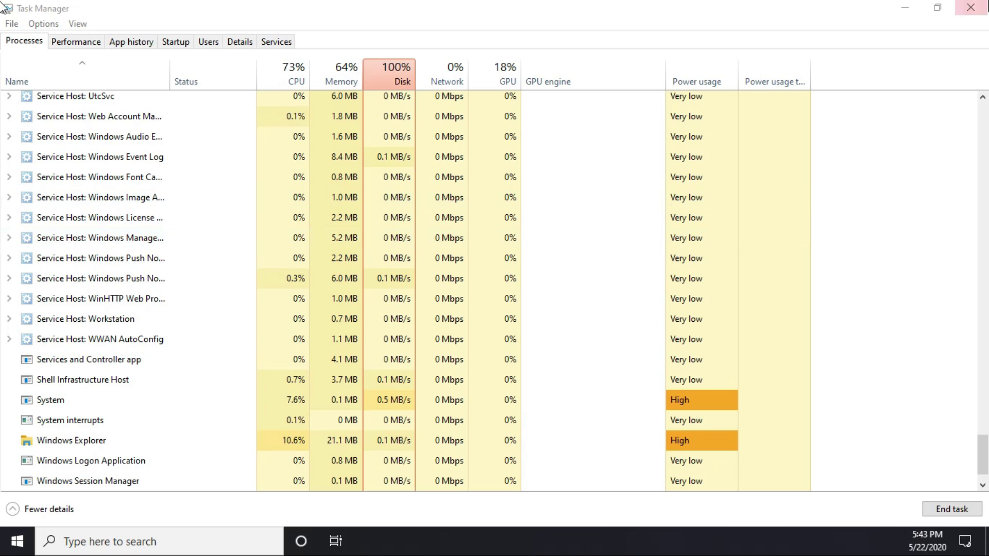
{"action": "left_click", "coordinate": [907, 6]}
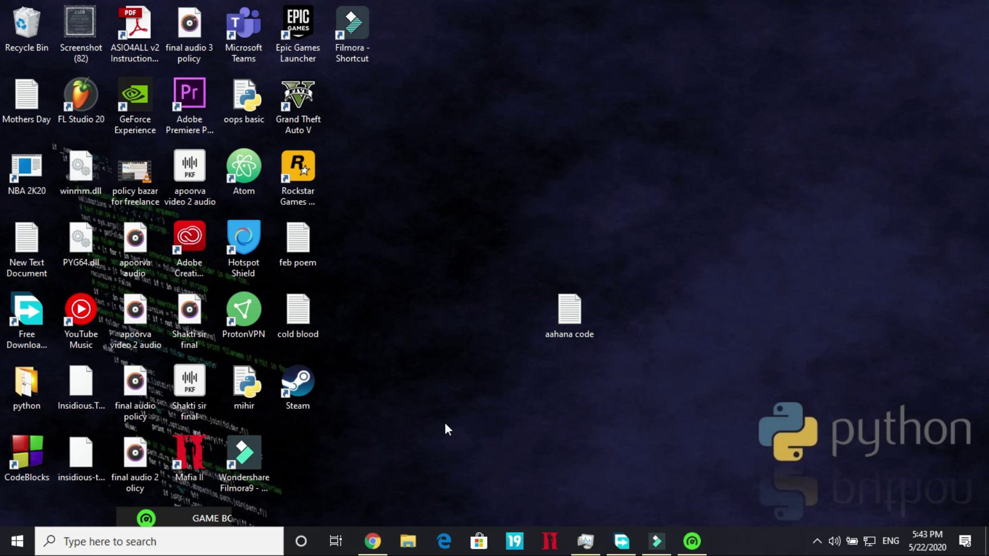
Tick dllhost.exe, kited.exe and nvcontainer.exe in the Processes list, reaching 60 items to boost.
{"action": "left_click", "coordinate": [692, 541]}
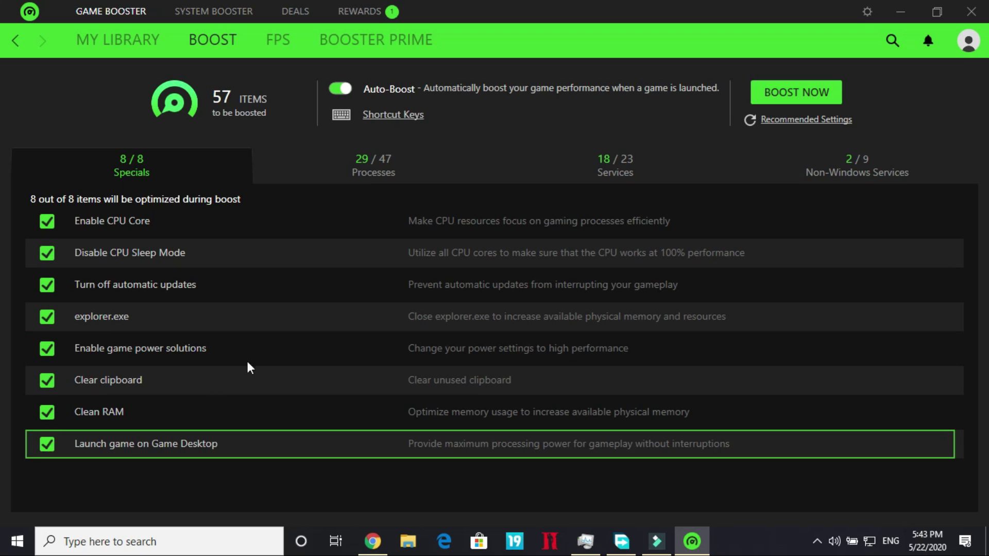
{"action": "left_click", "coordinate": [367, 163]}
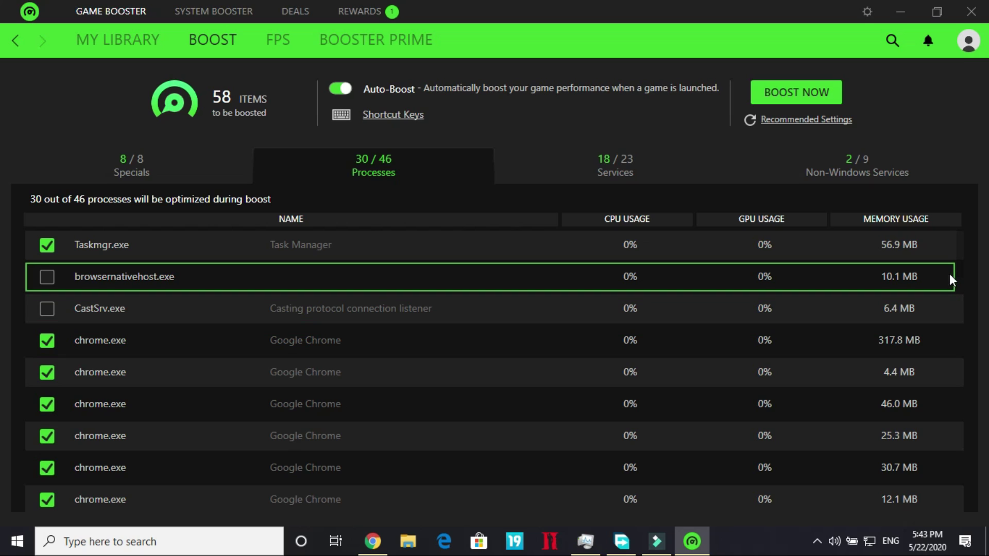
{"action": "left_click_drag", "start_coordinate": [960, 274], "coordinate": [956, 377]}
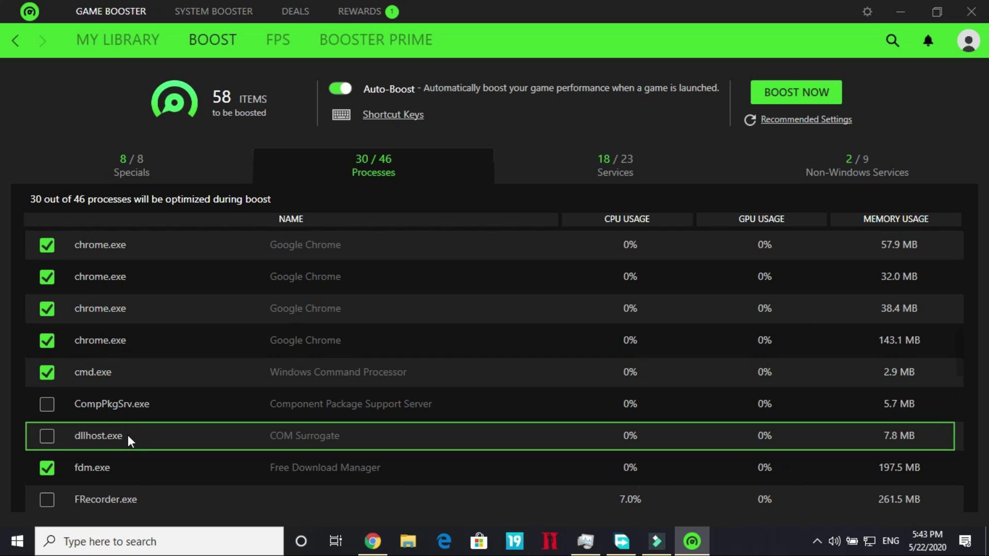
{"action": "left_click", "coordinate": [40, 437]}
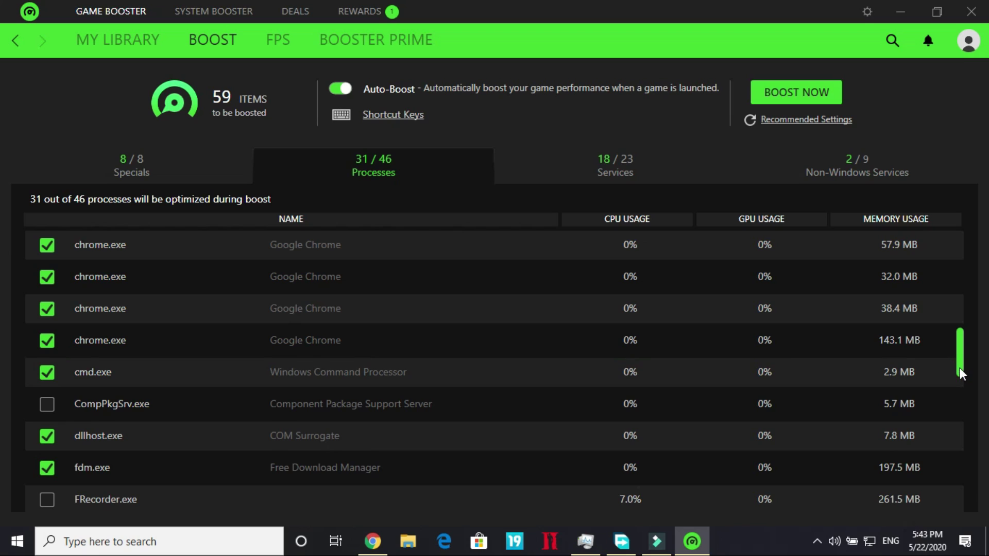
{"action": "left_click_drag", "start_coordinate": [960, 368], "coordinate": [959, 380]}
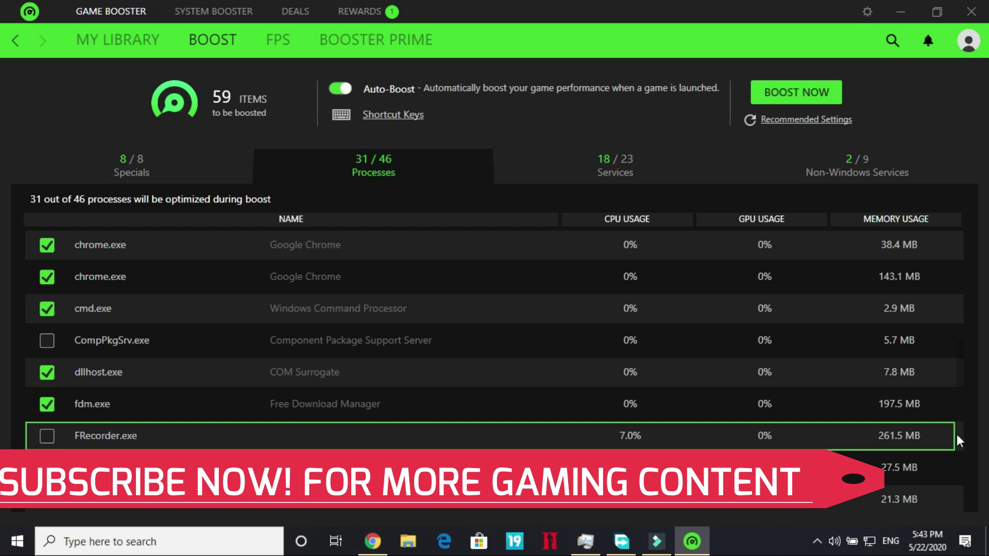
{"action": "left_click_drag", "start_coordinate": [962, 377], "coordinate": [957, 411]}
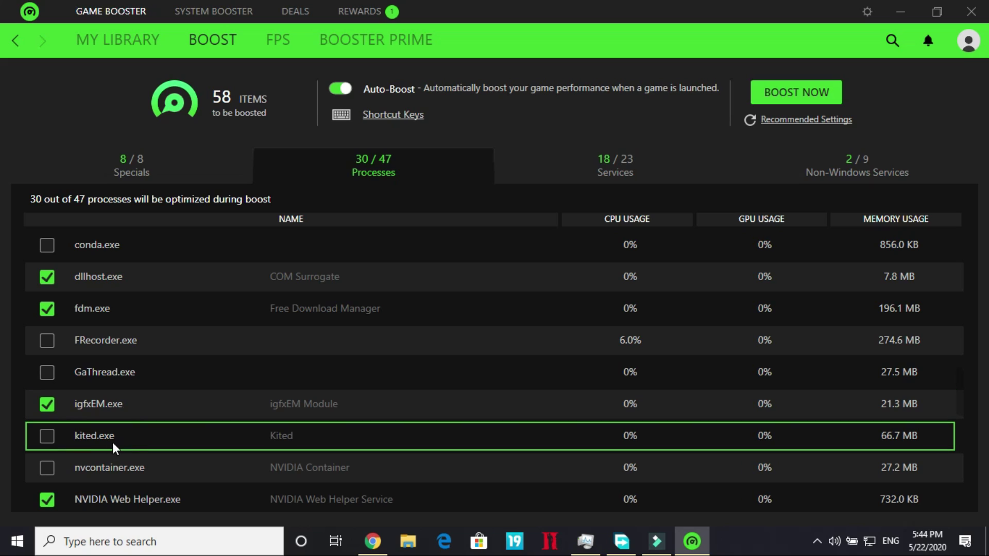
{"action": "left_click", "coordinate": [46, 435]}
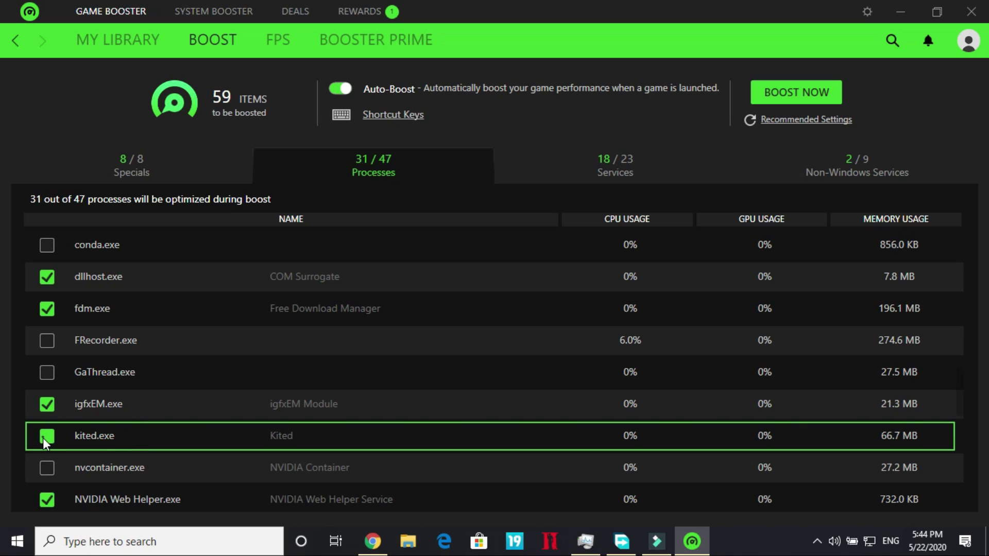
{"action": "left_click", "coordinate": [47, 469]}
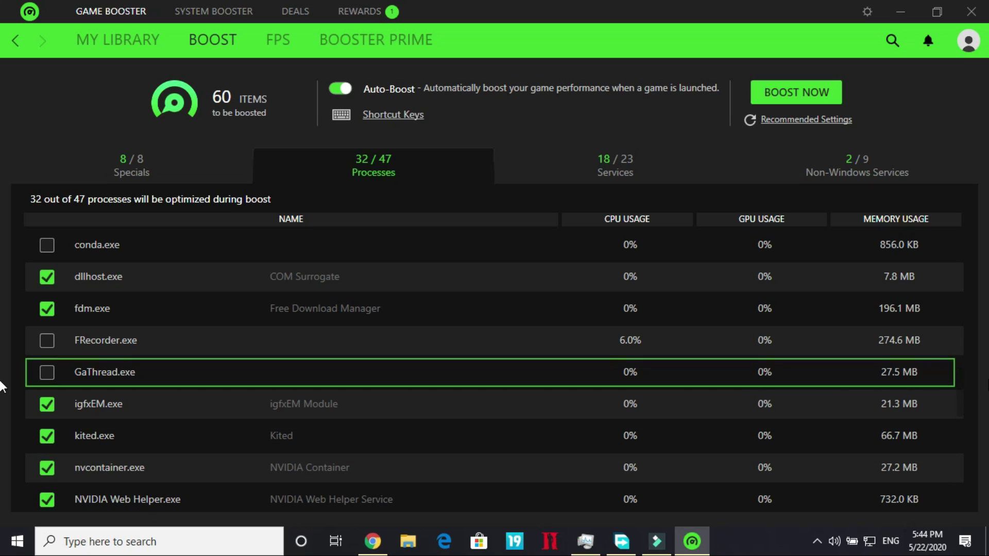
Tick python.exe and smartscreen.exe, and leave Wondershare Filmora9.exe unticked after toggling it.
{"action": "scroll", "coordinate": [962, 388], "scroll_direction": "down", "scroll_amount": 3}
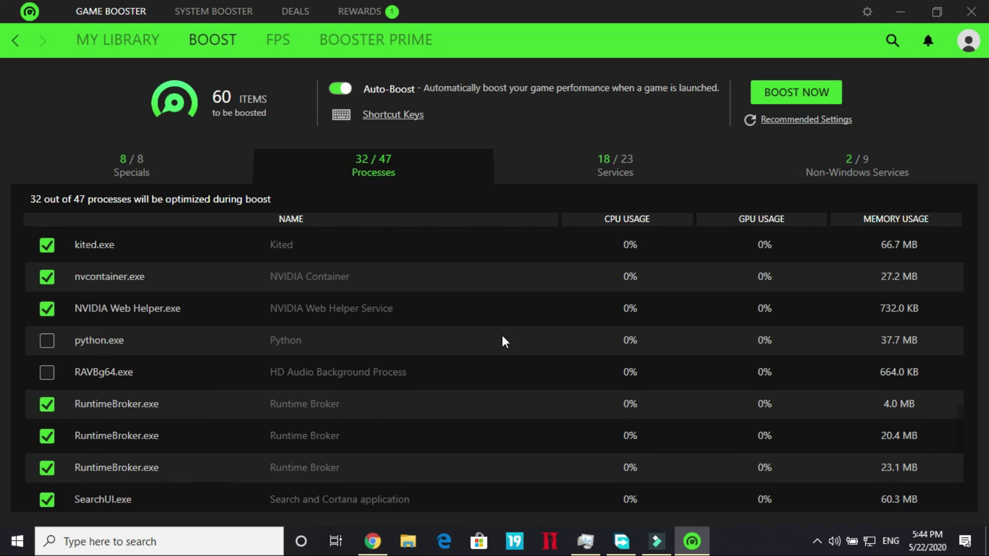
{"action": "left_click", "coordinate": [45, 343]}
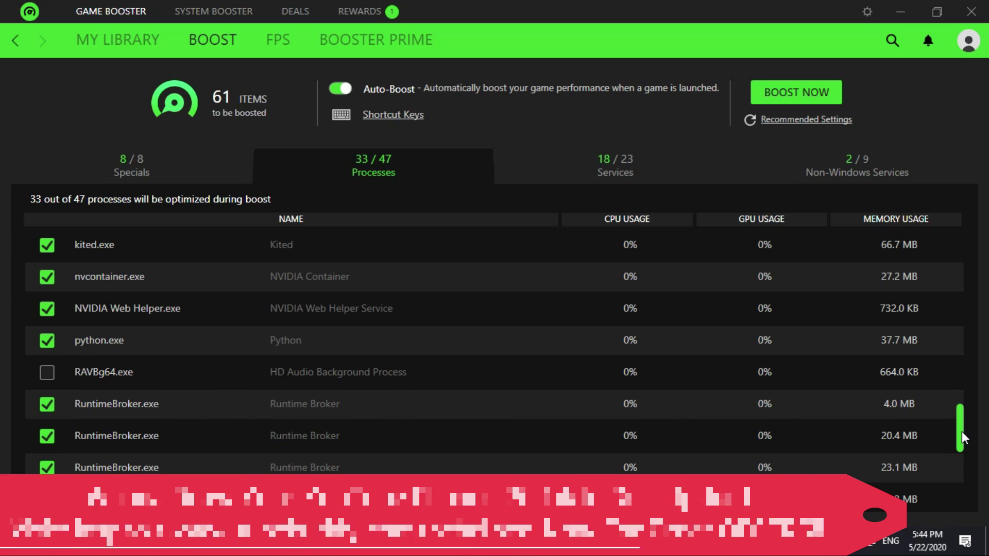
{"action": "left_click_drag", "start_coordinate": [959, 433], "coordinate": [961, 473]}
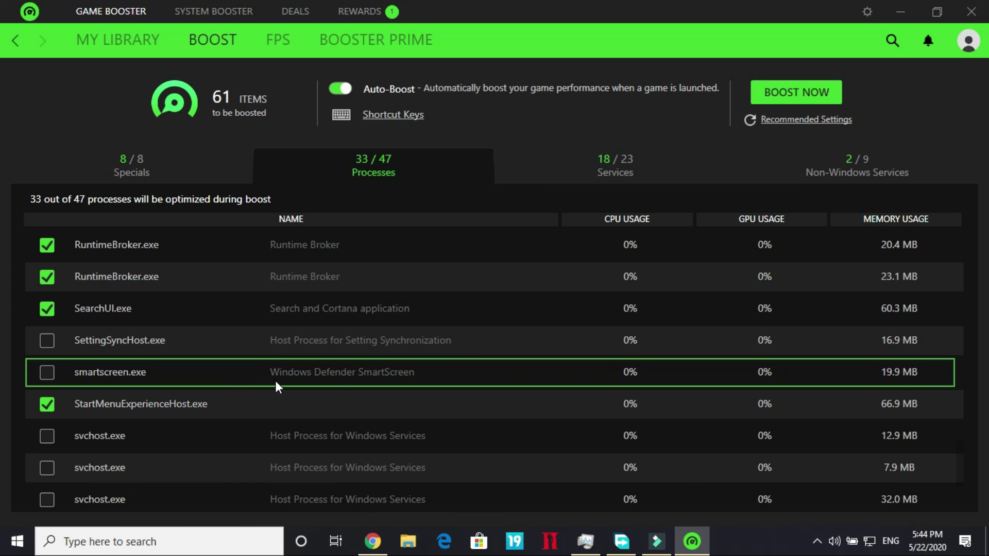
{"action": "left_click", "coordinate": [46, 372]}
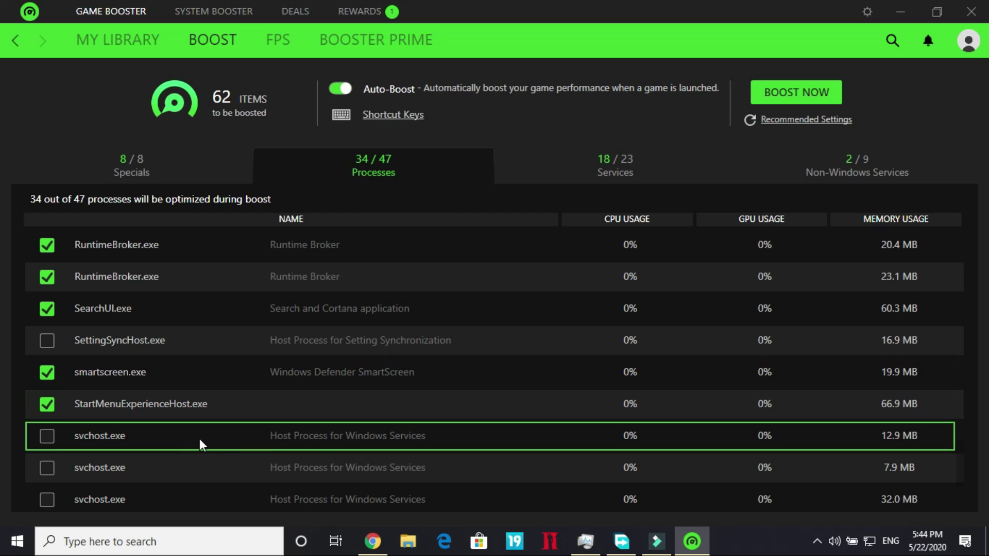
{"action": "scroll", "coordinate": [191, 440], "scroll_direction": "down", "scroll_amount": 2}
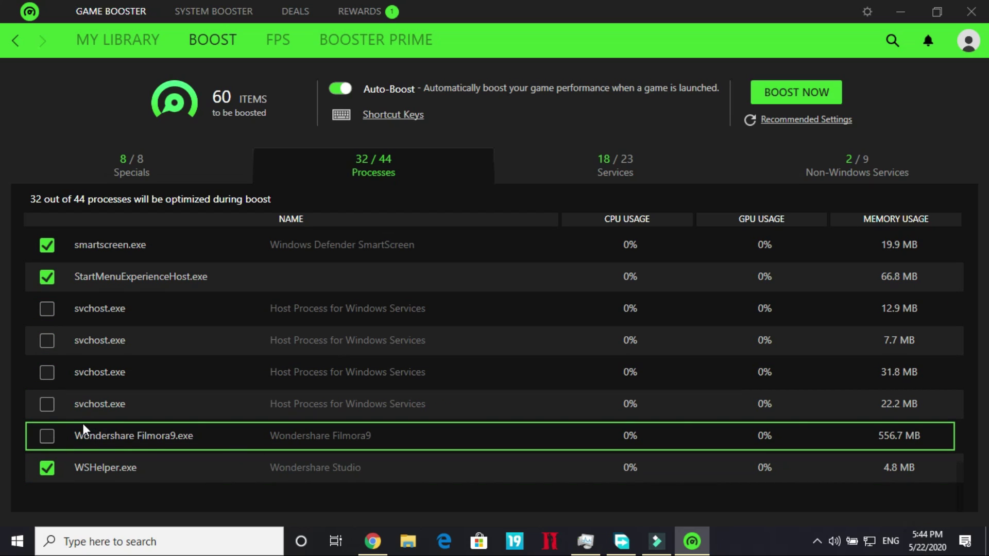
{"action": "left_click", "coordinate": [47, 436]}
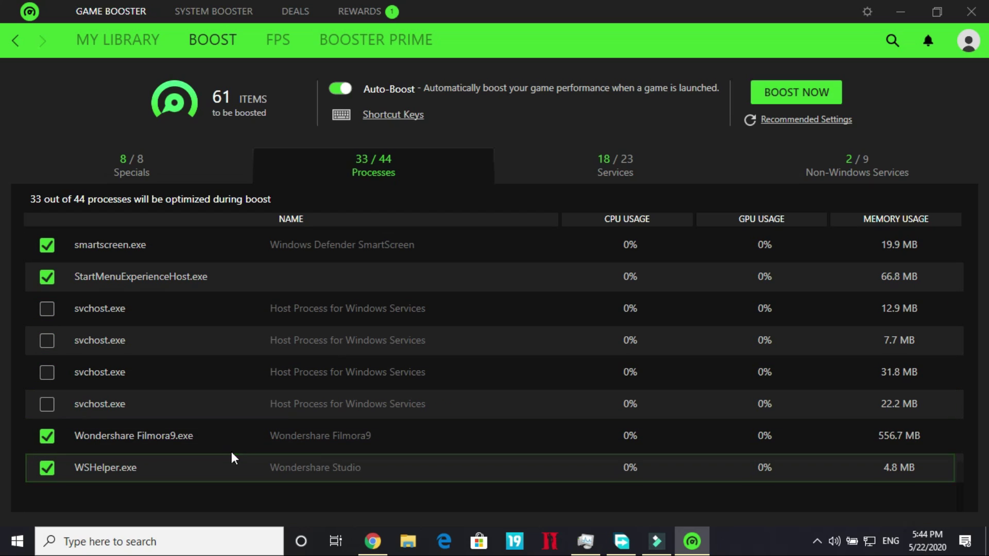
{"action": "left_click", "coordinate": [45, 437]}
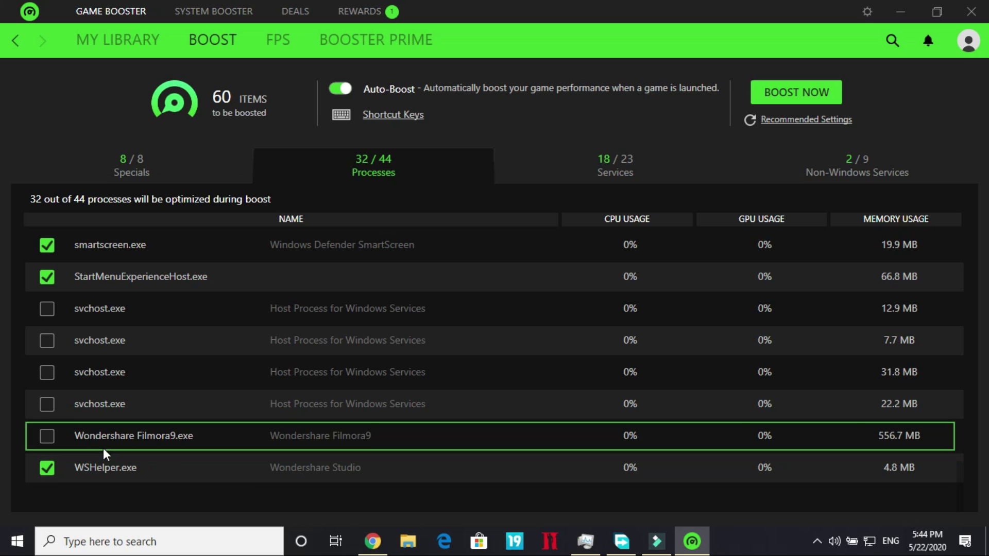
Scroll through the 23 boostable services, then switch to the Non-Windows Services list.
{"action": "left_click", "coordinate": [628, 160]}
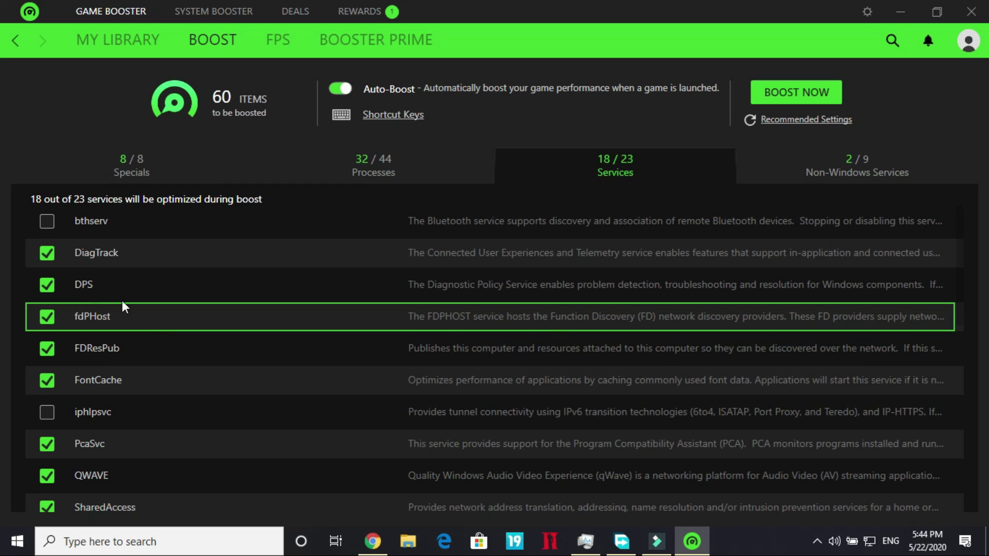
{"action": "scroll", "coordinate": [141, 286], "scroll_direction": "down", "scroll_amount": 5}
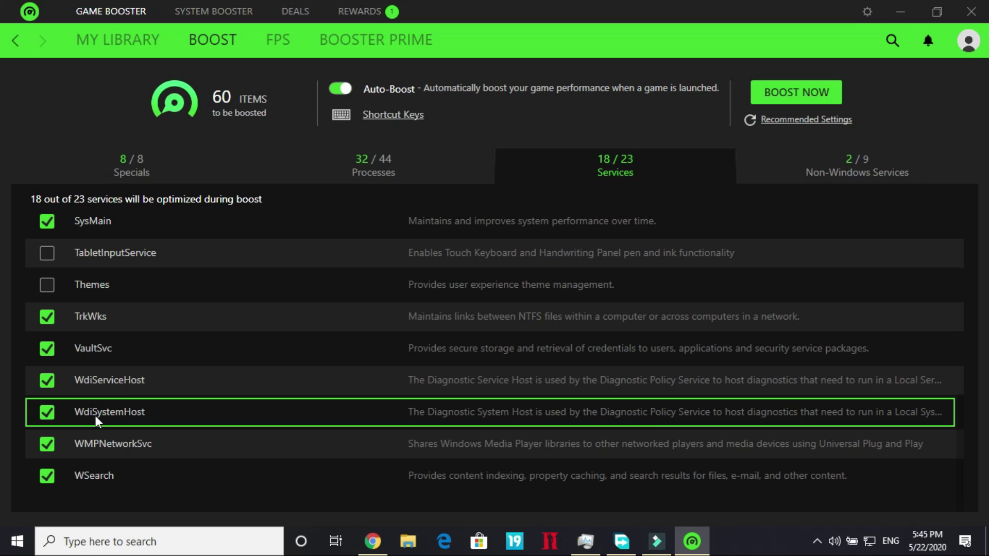
{"action": "left_click", "coordinate": [835, 178]}
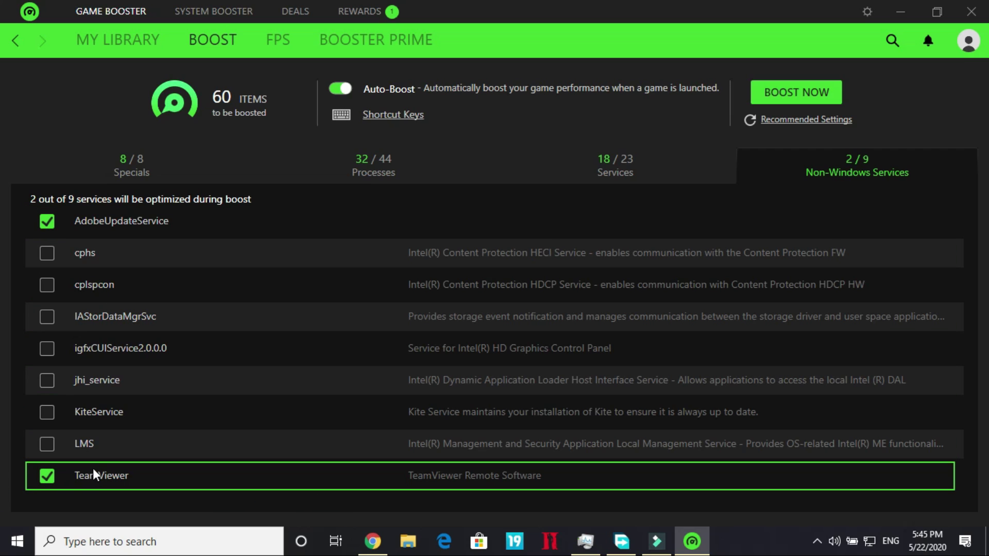
Tick KiteService and IAStorDataMgrSvc, recheck each boost list, then go to the FPS page.
{"action": "left_click", "coordinate": [46, 413]}
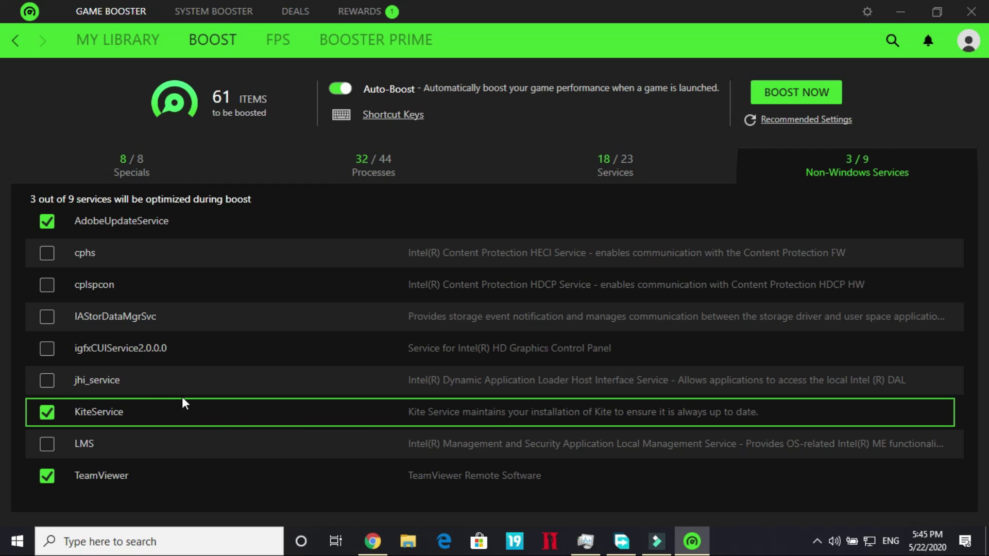
{"action": "left_click", "coordinate": [46, 315]}
{"action": "left_click", "coordinate": [121, 164]}
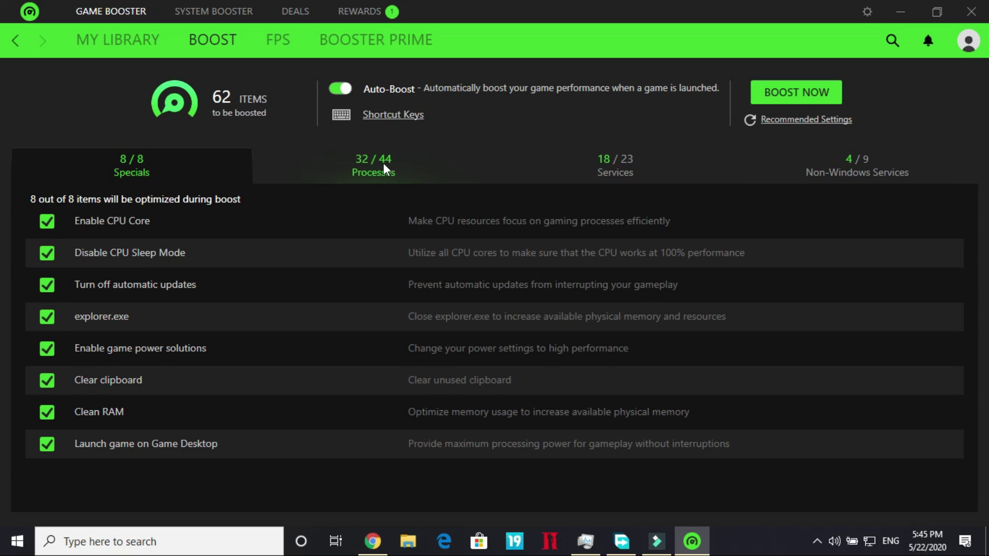
{"action": "left_click", "coordinate": [366, 159]}
{"action": "left_click", "coordinate": [614, 160]}
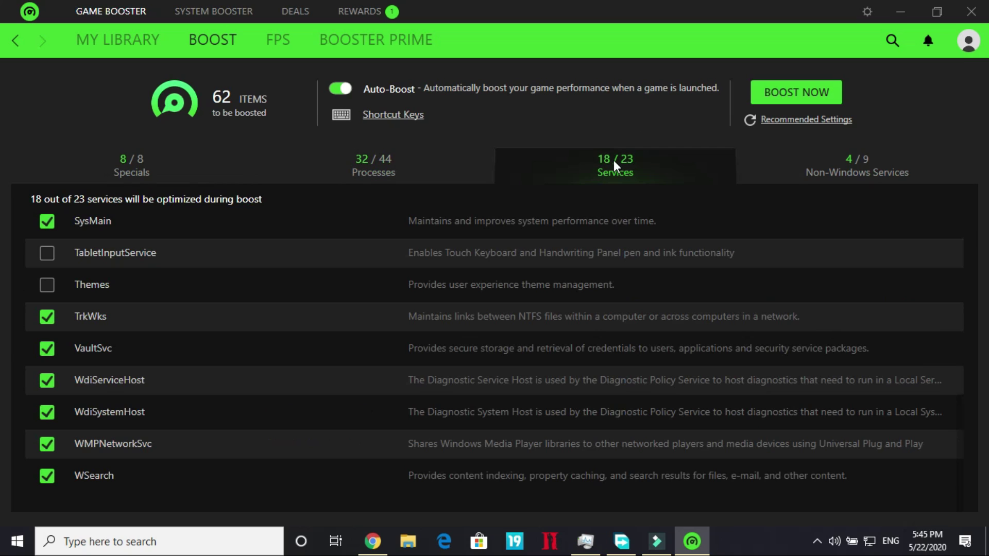
{"action": "left_click", "coordinate": [845, 172]}
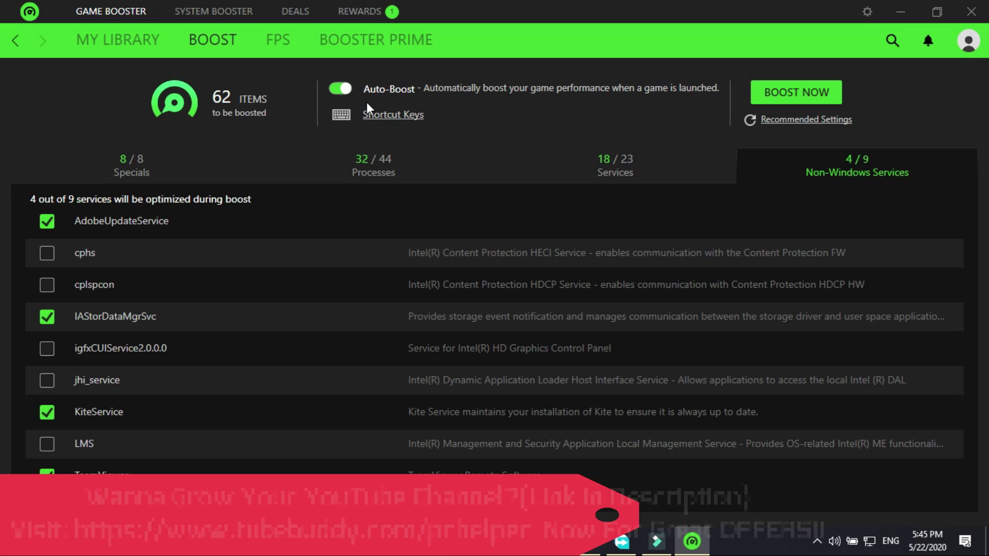
{"action": "left_click", "coordinate": [279, 38]}
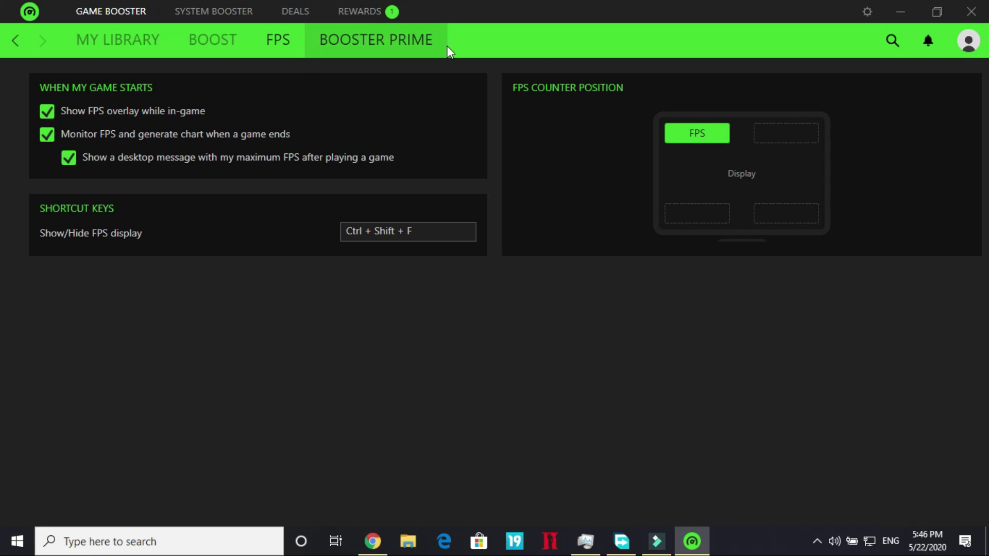
{"action": "left_click", "coordinate": [354, 51]}
{"action": "left_click", "coordinate": [290, 44]}
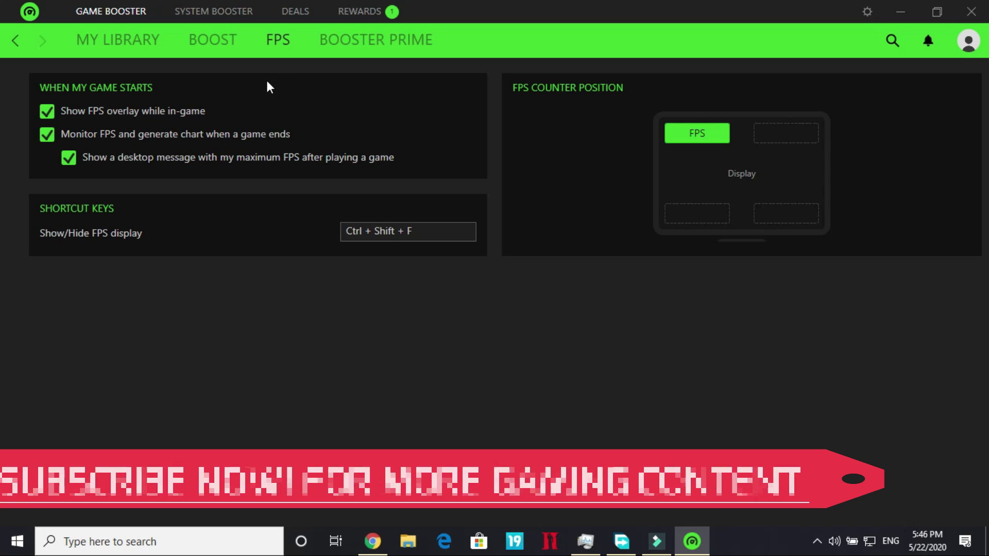
View Fortnite's optimization details in Booster Prime, then go to System Booster's Optimize page.
{"action": "left_click", "coordinate": [350, 37]}
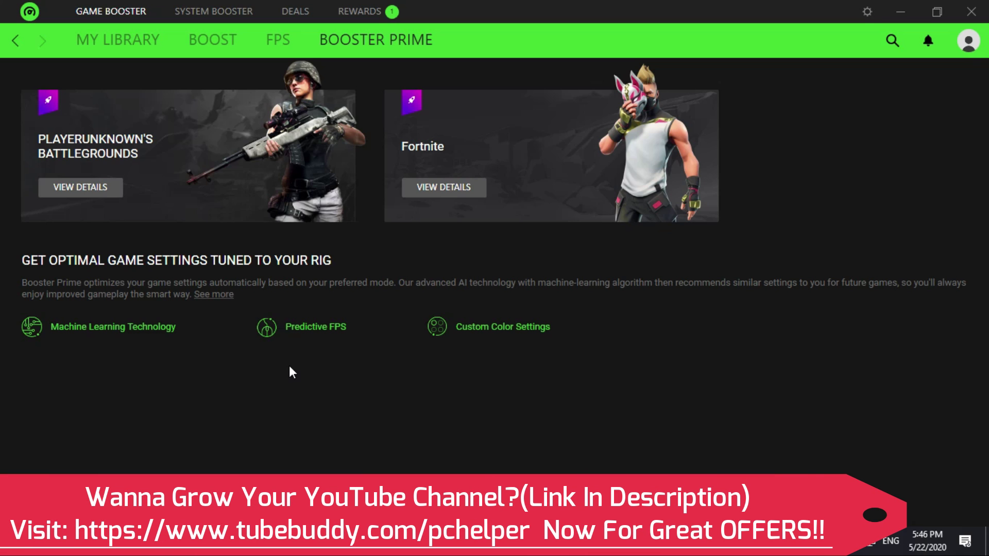
{"action": "left_click", "coordinate": [453, 188]}
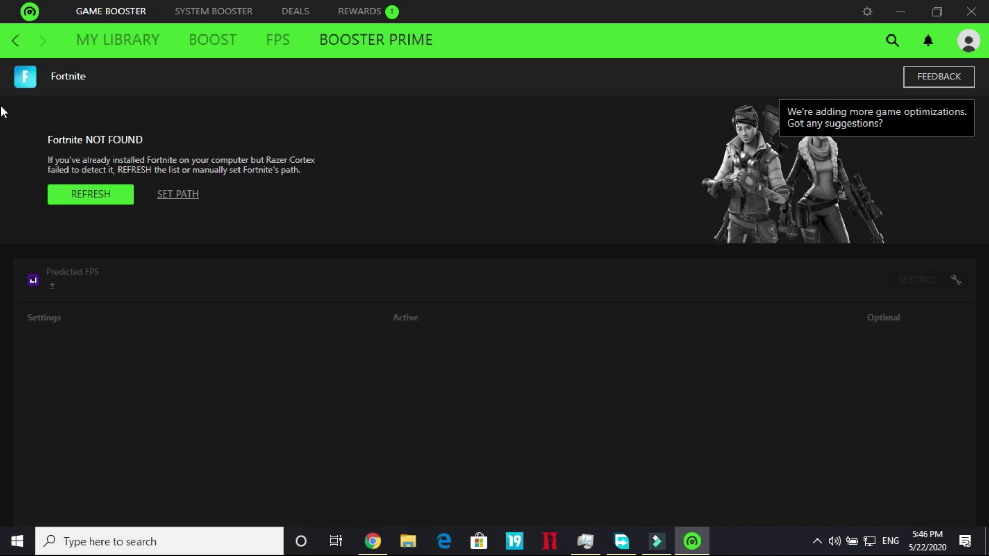
{"action": "left_click", "coordinate": [11, 38]}
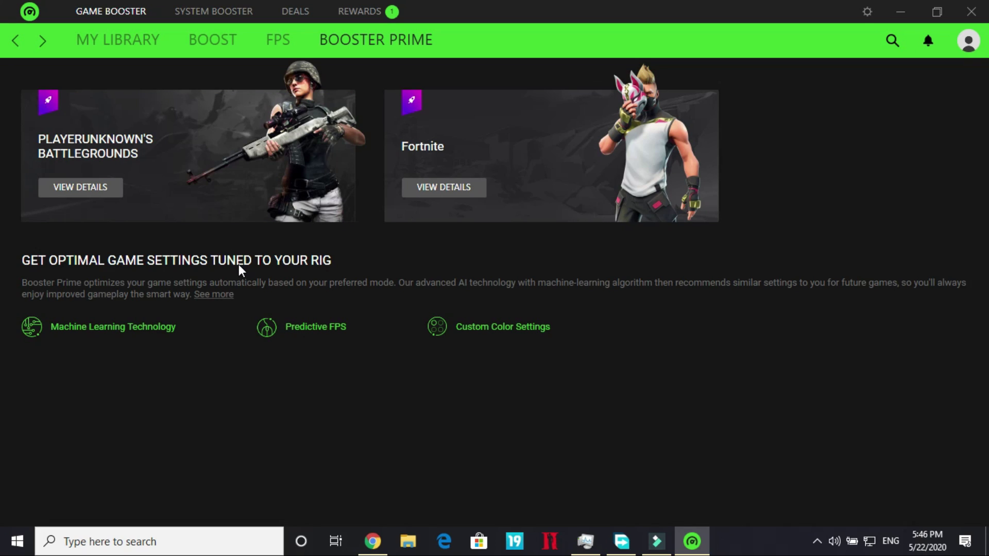
{"action": "left_click", "coordinate": [230, 6]}
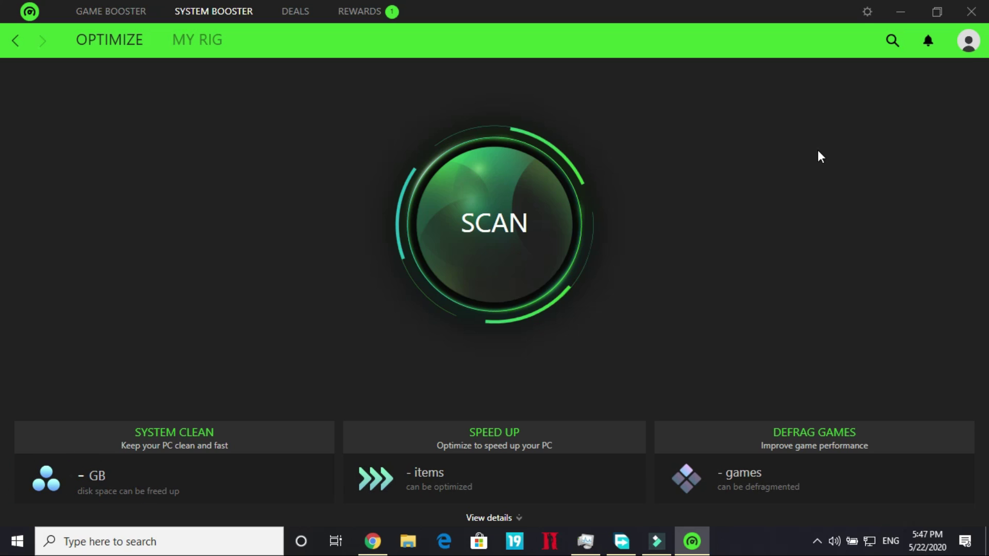
Return to the Game Booster library and play FIFA 19.
{"action": "left_click", "coordinate": [73, 9]}
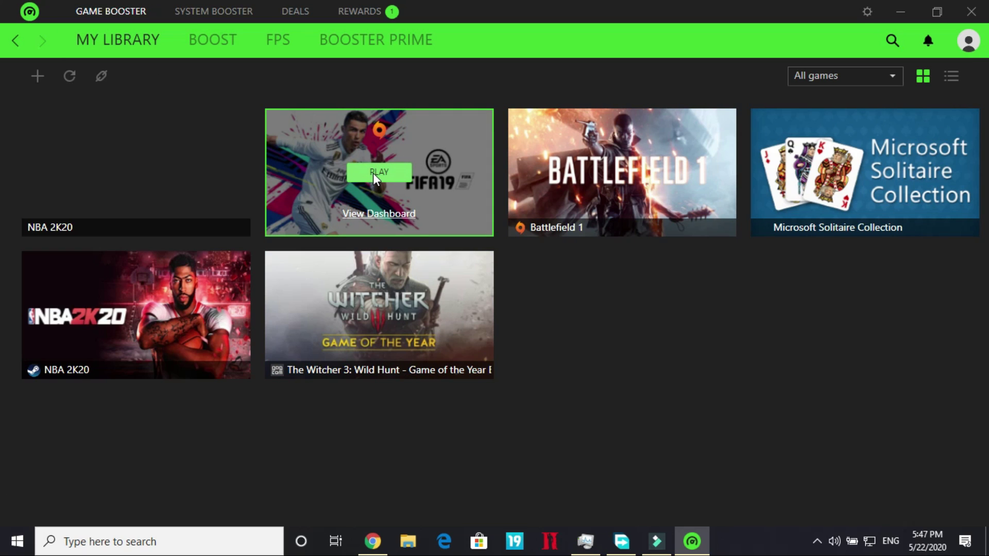
{"action": "left_click", "coordinate": [373, 173]}
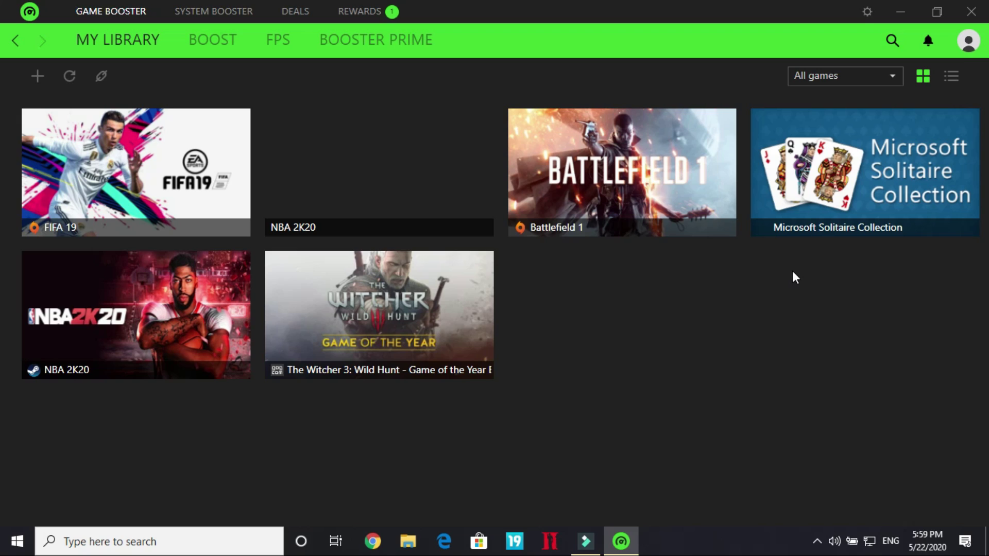
Run 'explorer' as a new task from Task Manager, then close Task Manager.
{"action": "right_click", "coordinate": [722, 541]}
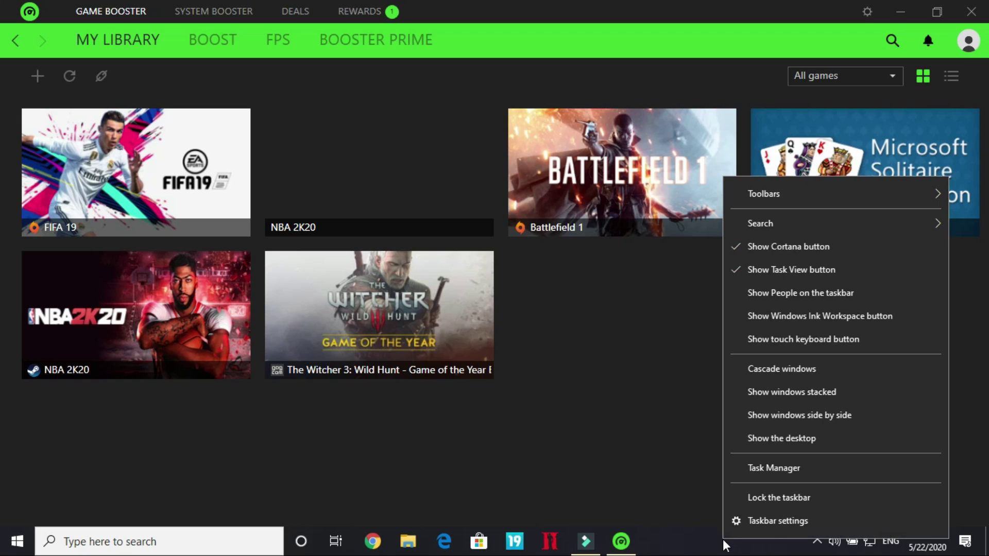
{"action": "left_click", "coordinate": [778, 469]}
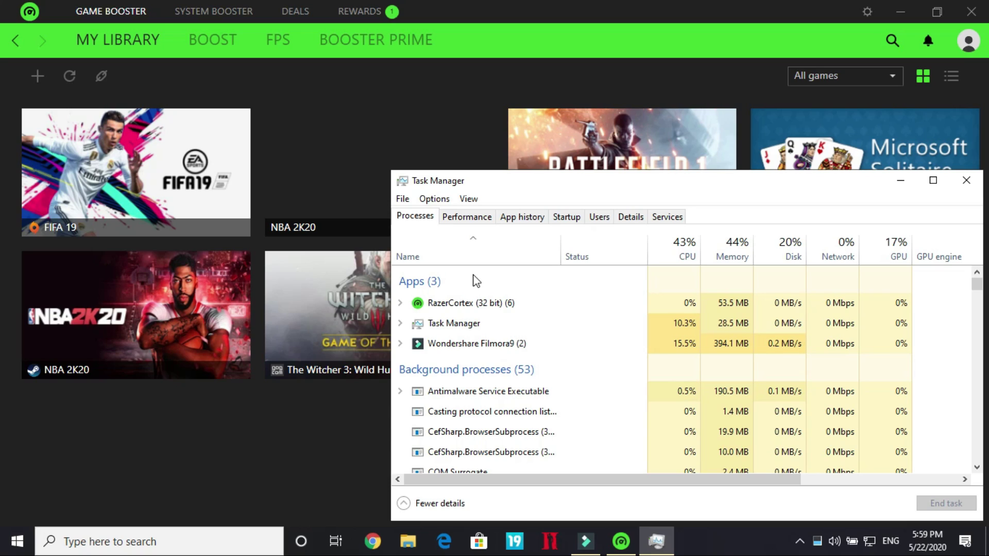
{"action": "left_click", "coordinate": [402, 202]}
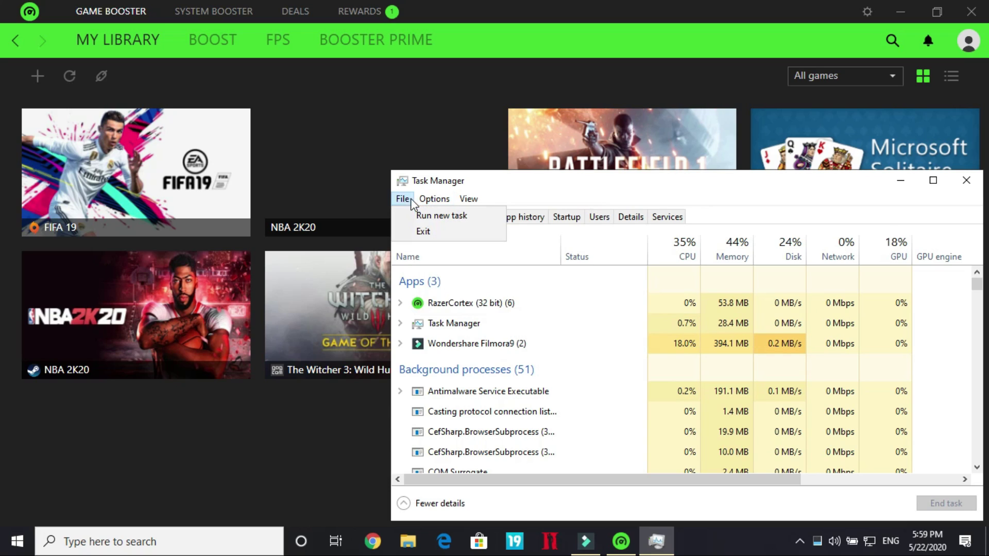
{"action": "left_click", "coordinate": [410, 216]}
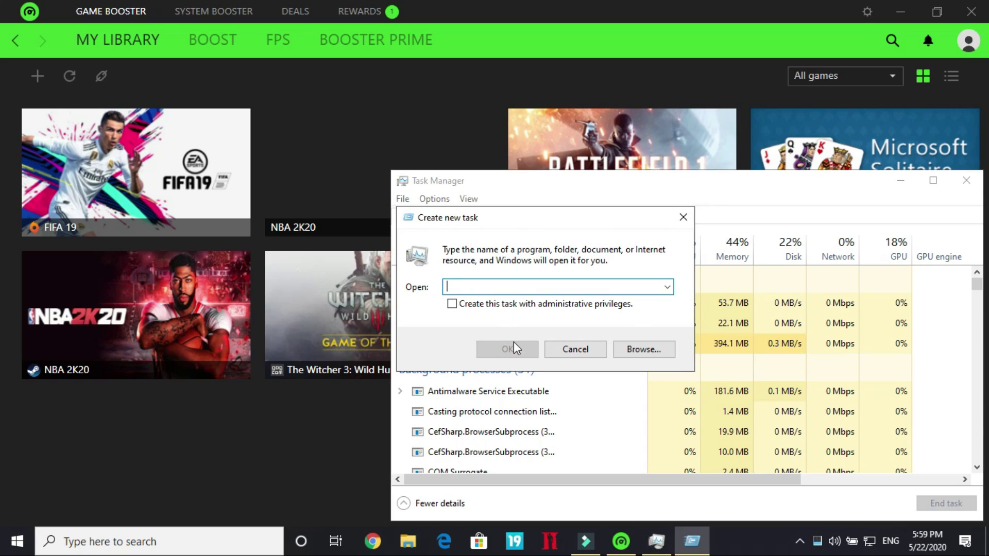
{"action": "type", "text": "EX"}
{"action": "type", "text": "E"}
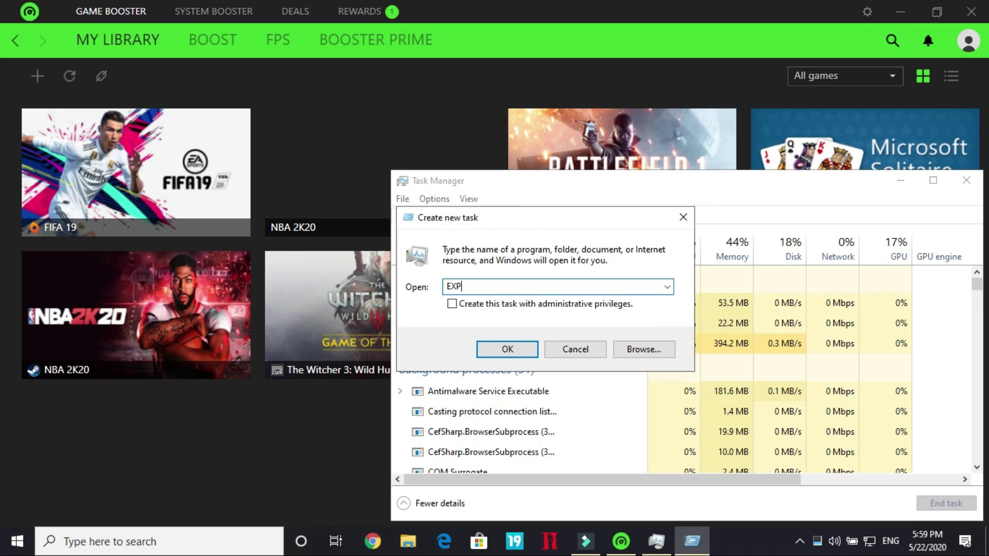
{"action": "key", "text": "BackSpace"}
{"action": "key", "text": "BackSpace"}
{"action": "key", "text": "BackSpace"}
{"action": "type", "text": "explorer"}
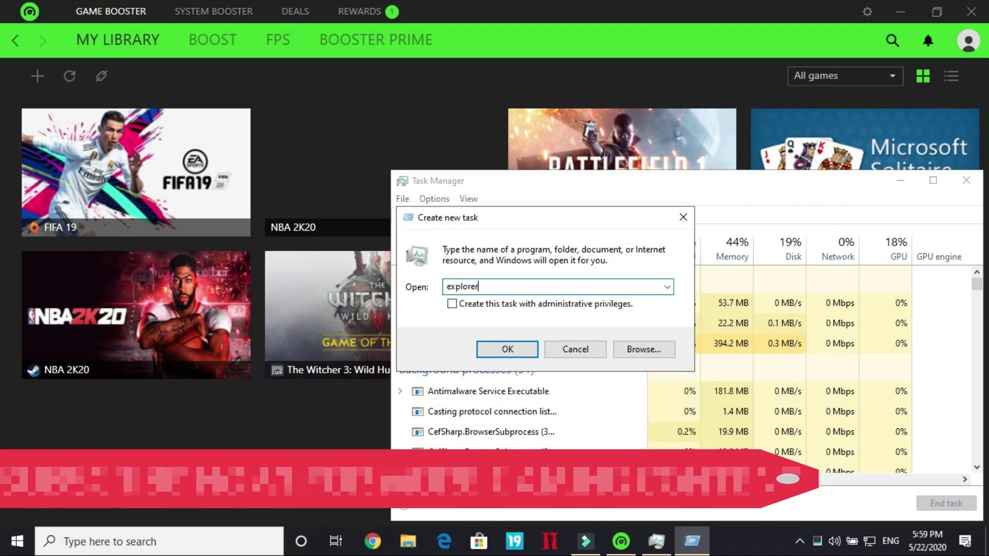
{"action": "key", "text": "Return"}
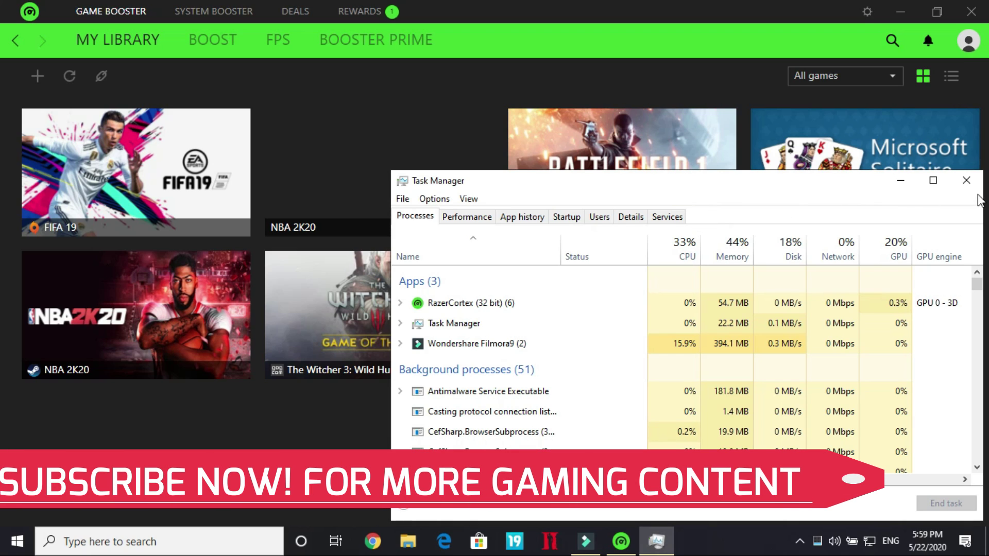
{"action": "left_click", "coordinate": [967, 180]}
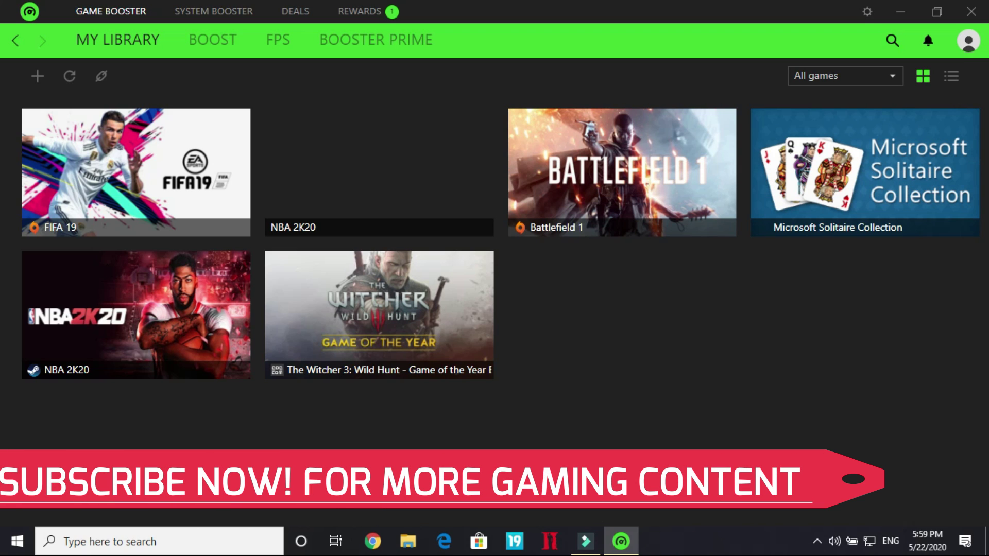